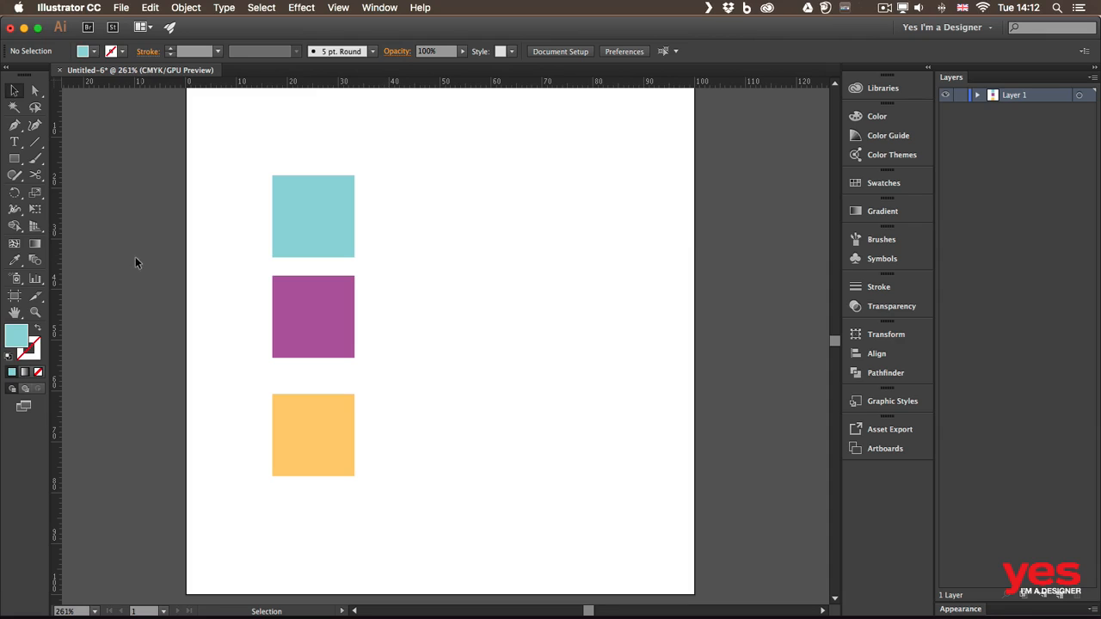
Step: Nudge the teal square slightly to the right
mouse_move(302, 204)
mouse_down()
mouse_move(322, 189)
mouse_move(354, 194)
mouse_move(405, 231)
mouse_move(408, 315)
mouse_move(384, 190)
mouse_move(299, 182)
mouse_move(298, 208)
mouse_move(321, 205)
mouse_up()
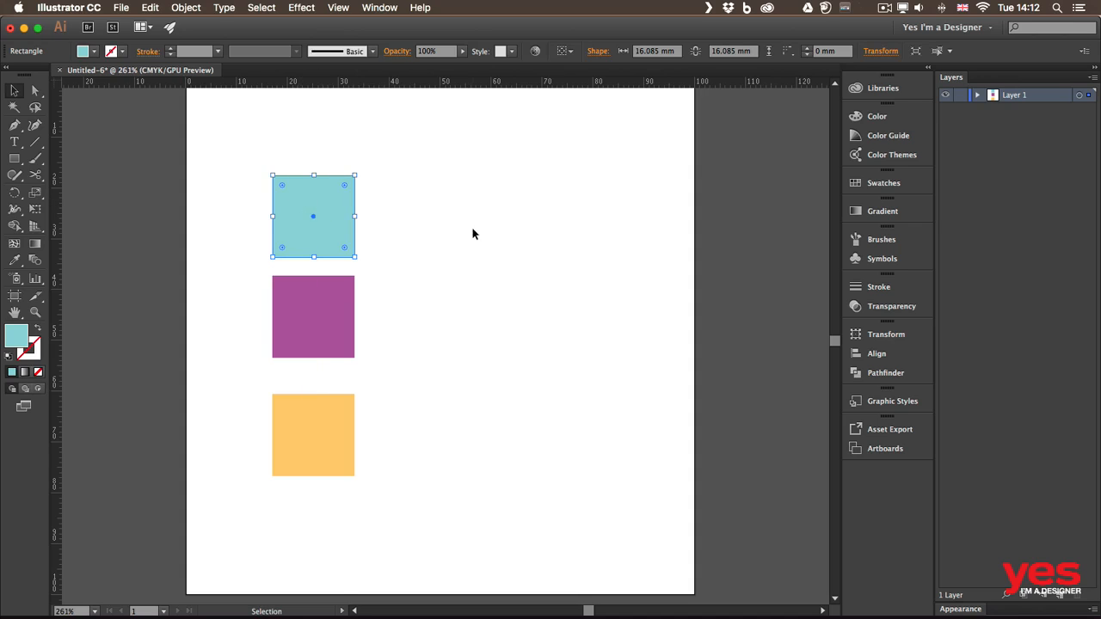
click(471, 227)
click(321, 295)
click(323, 199)
drag(322, 202, 325, 203)
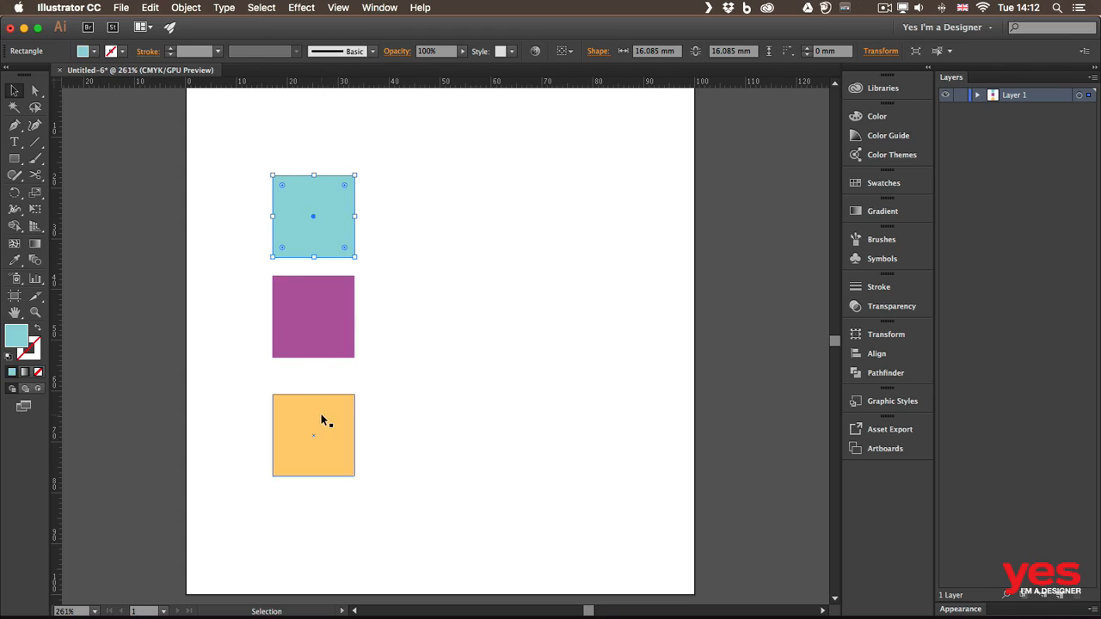
Step: Widen the purple square into a rectangle by dragging its right handle
click(339, 299)
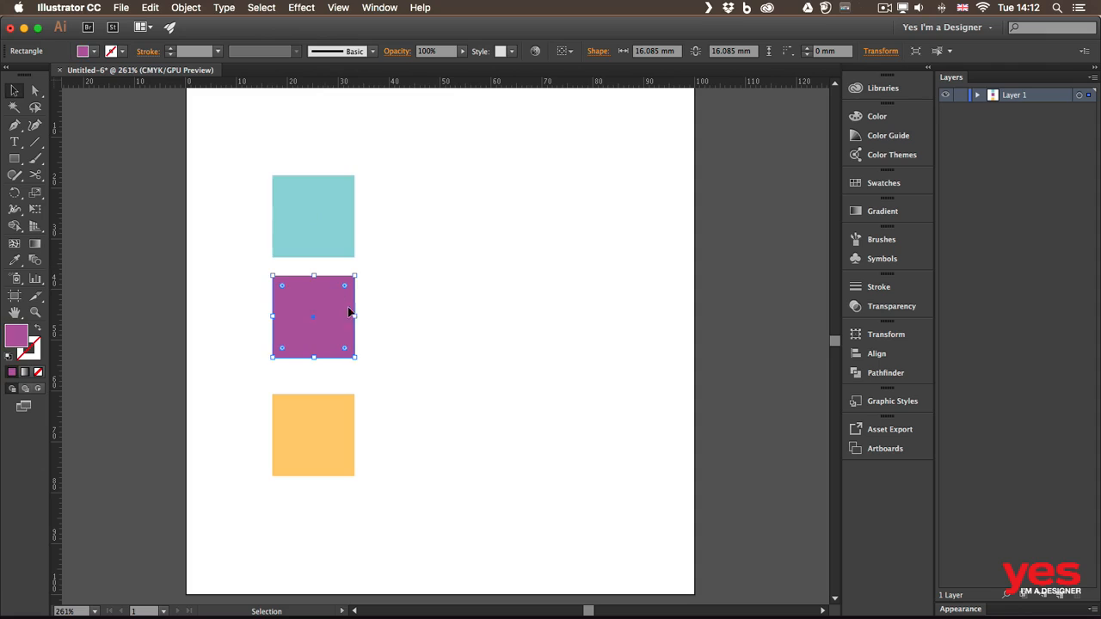
drag(353, 318, 408, 316)
click(387, 267)
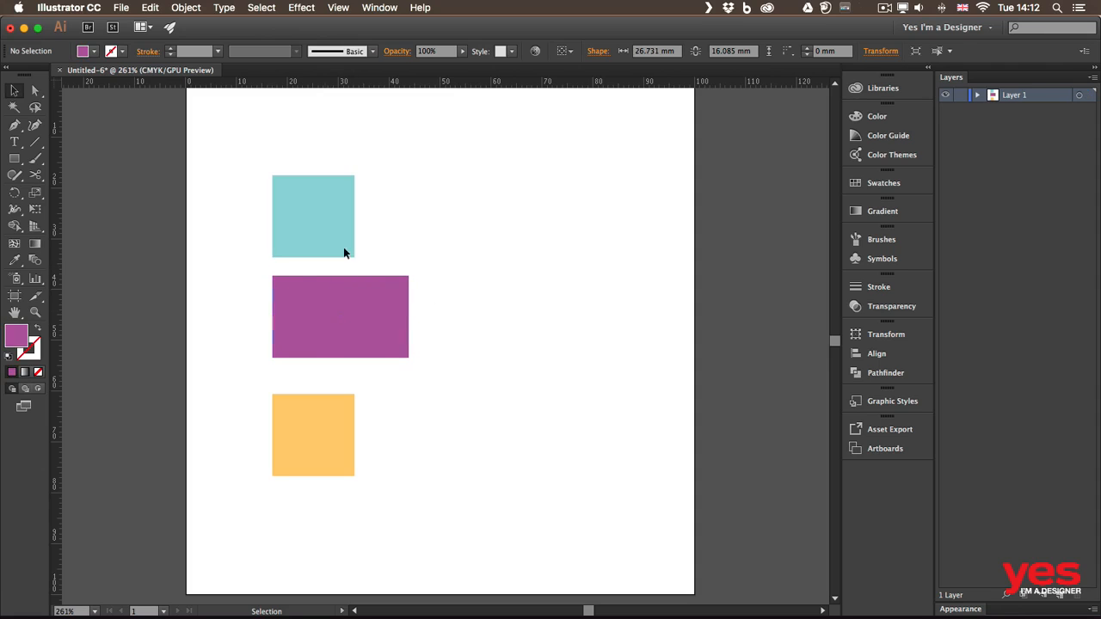
Step: Snap the orange and teal squares so their right edges align with the purple rectangle
drag(311, 205, 341, 208)
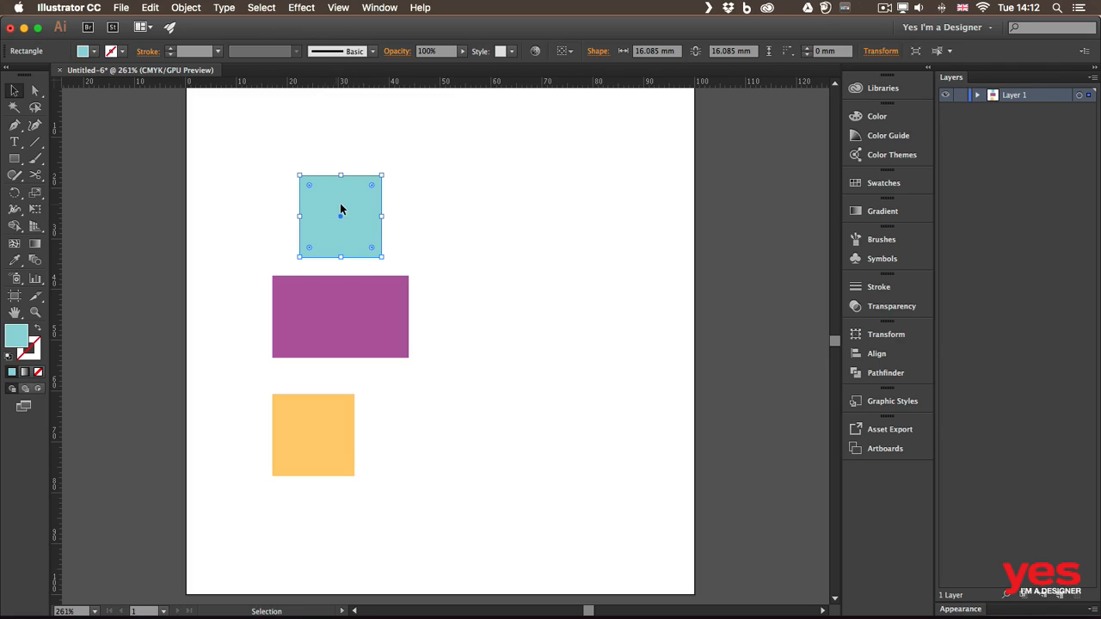
drag(331, 433, 360, 411)
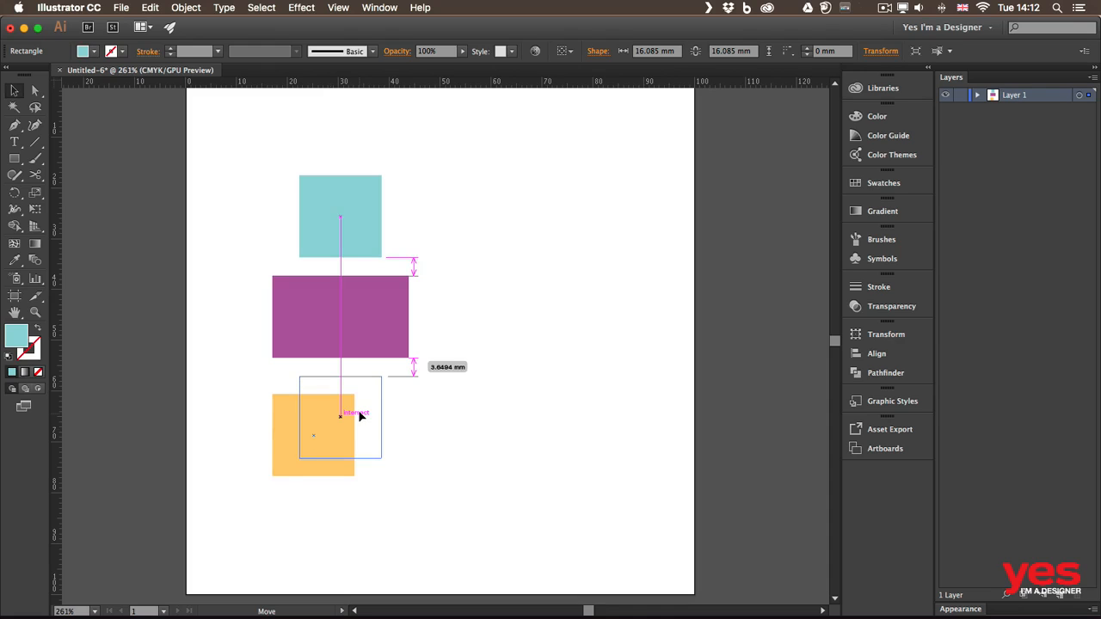
drag(360, 416, 359, 417)
drag(358, 412, 382, 405)
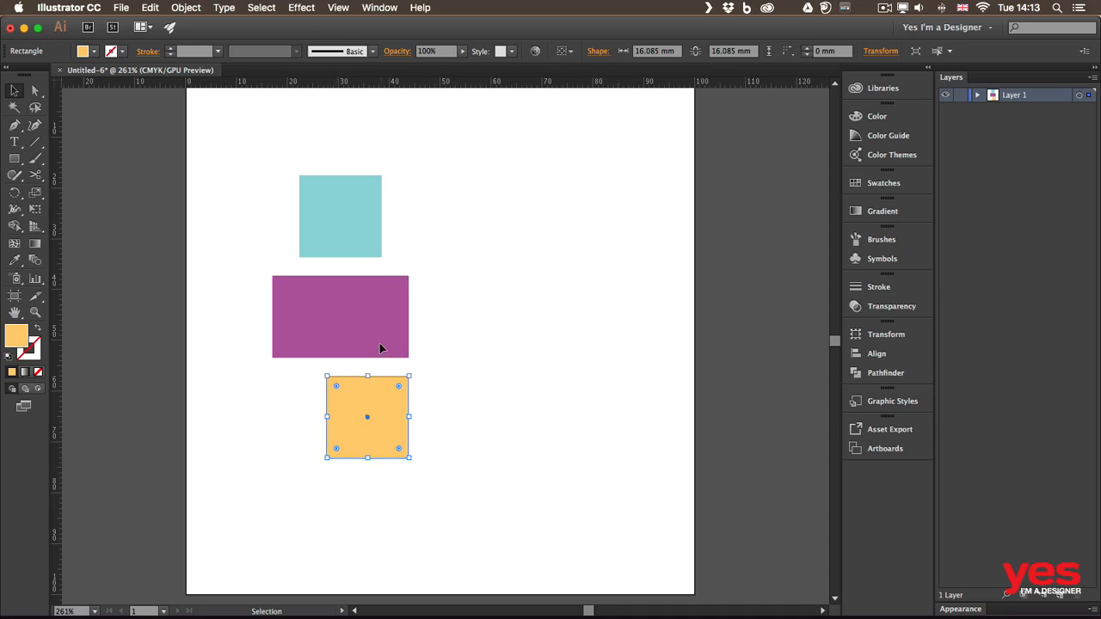
drag(368, 194, 392, 190)
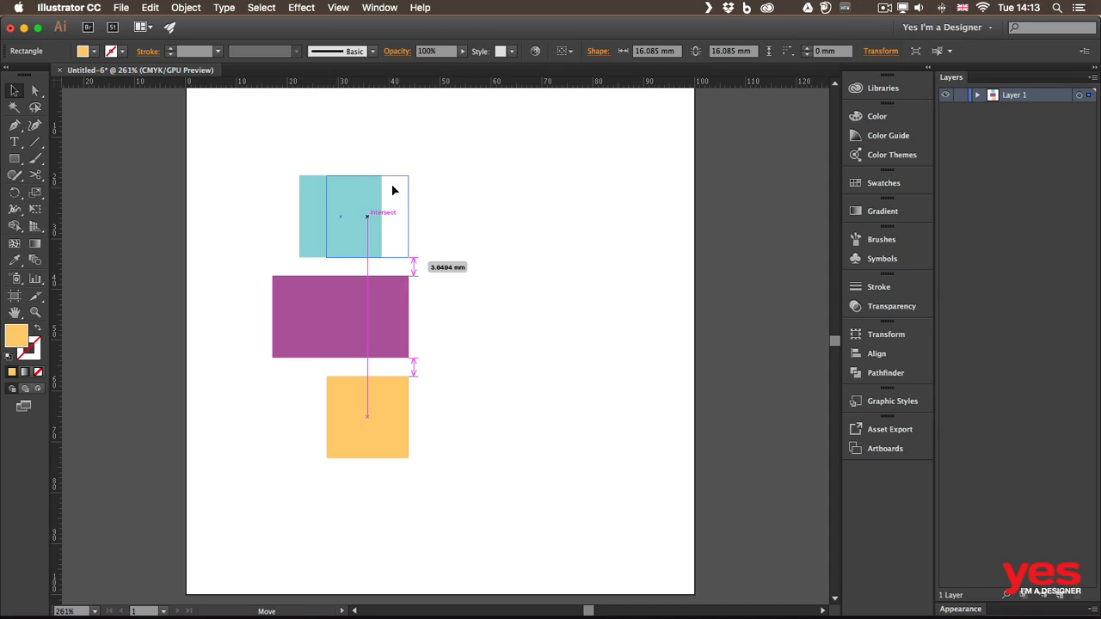
drag(392, 190, 392, 190)
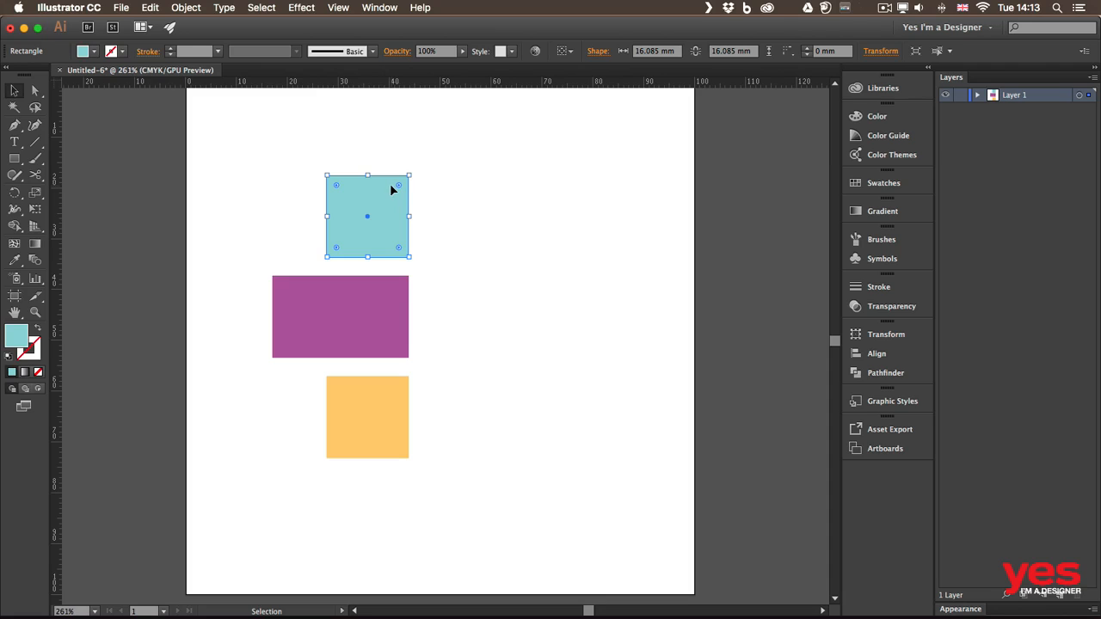
click(236, 142)
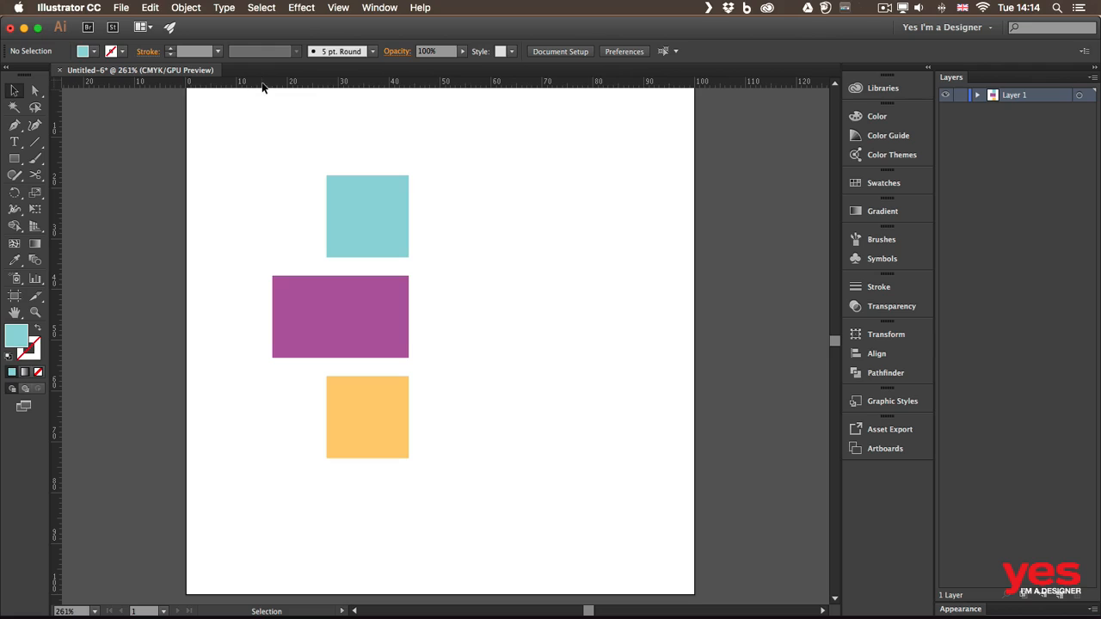
Step: Add a horizontal guide near the artboard top, a left vertical guide, and an Option-dragged vertical guide
drag(263, 86, 260, 135)
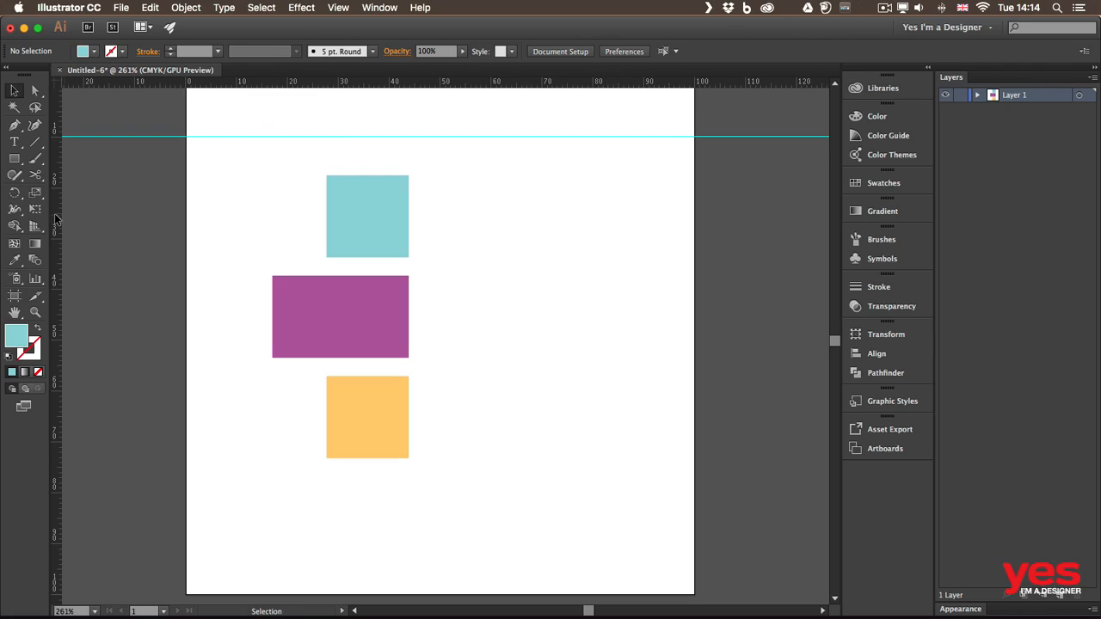
drag(54, 219, 226, 236)
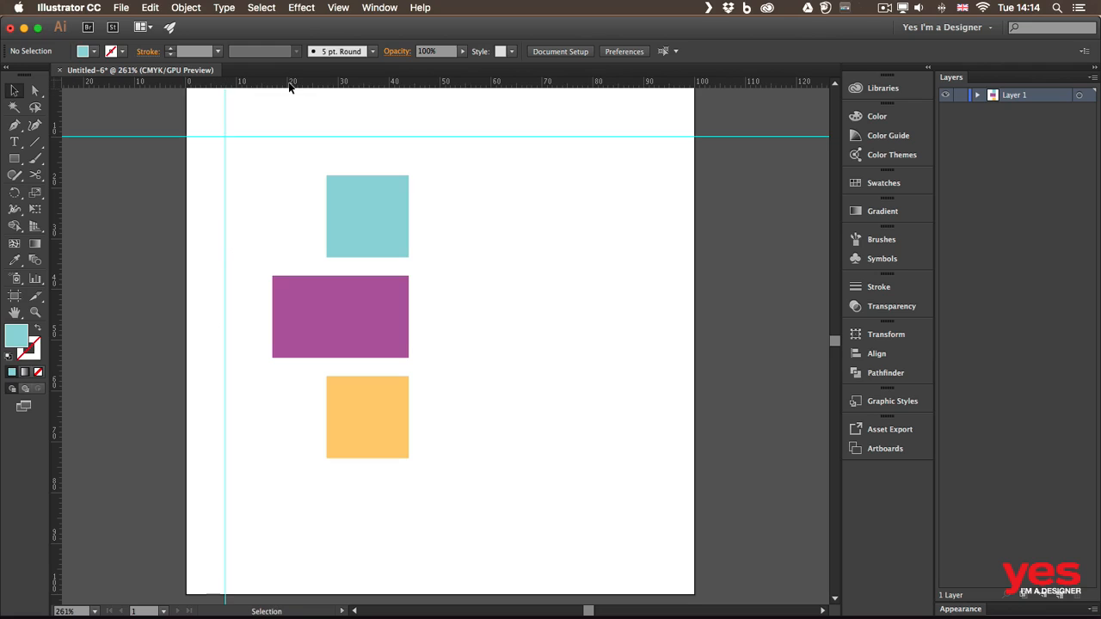
drag(287, 84, 422, 160)
key(alt)
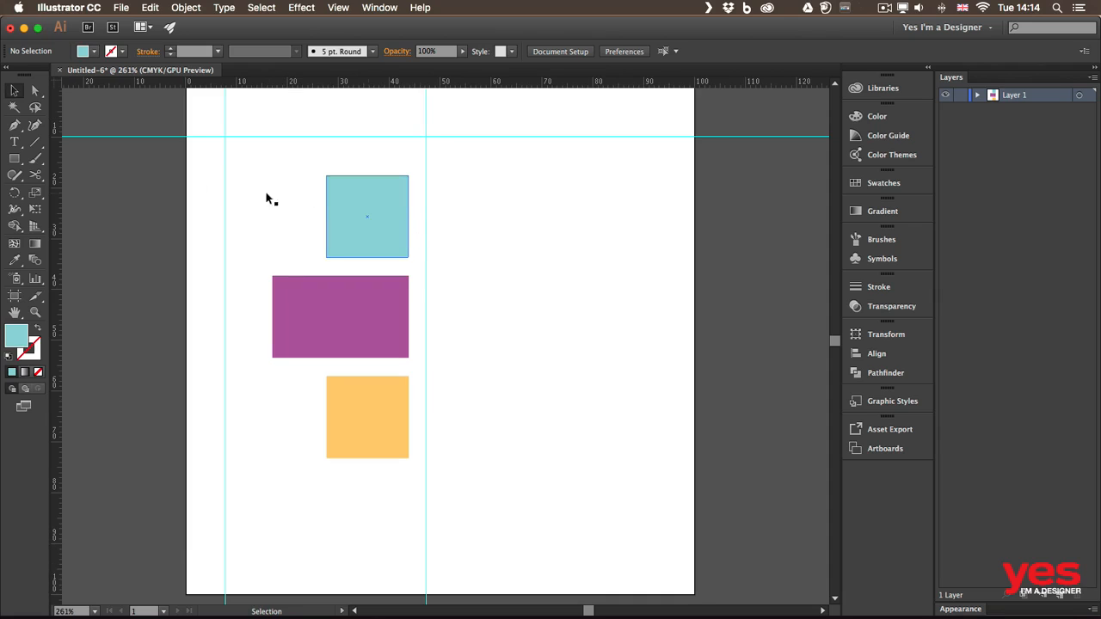
drag(245, 124, 261, 151)
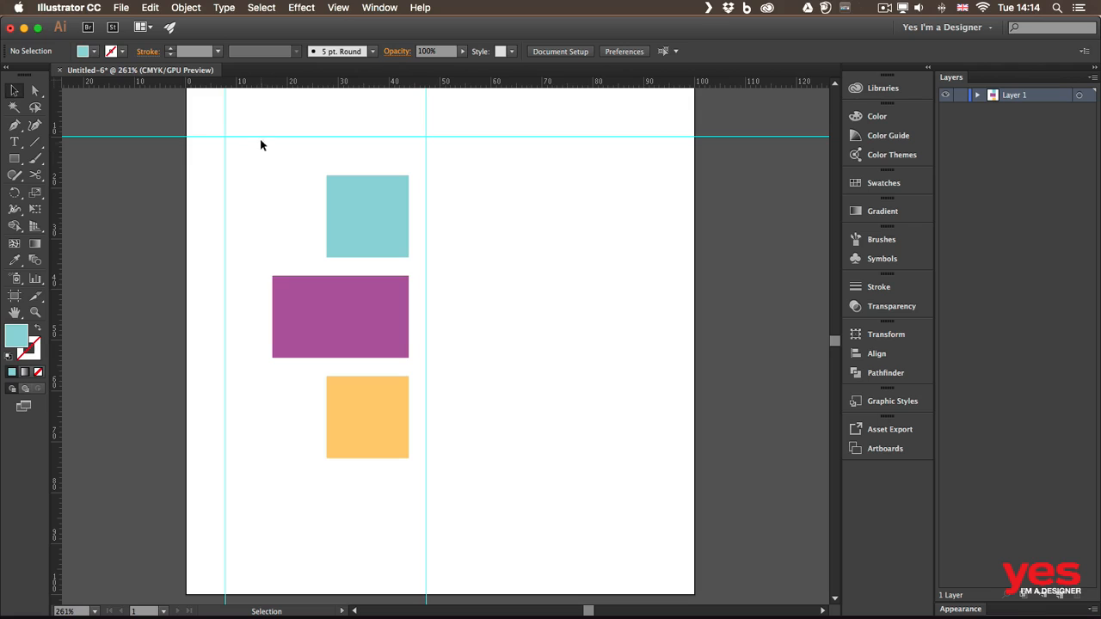
click(339, 8)
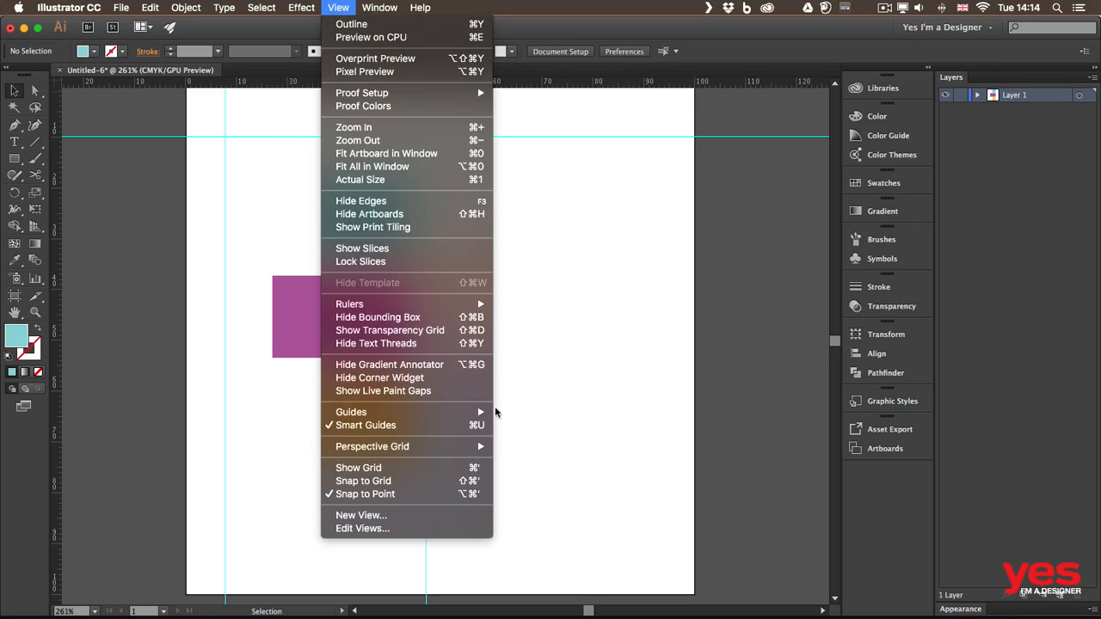
Step: Unlock the guides through View > Guides and select the horizontal guide
mouse_move(443, 412)
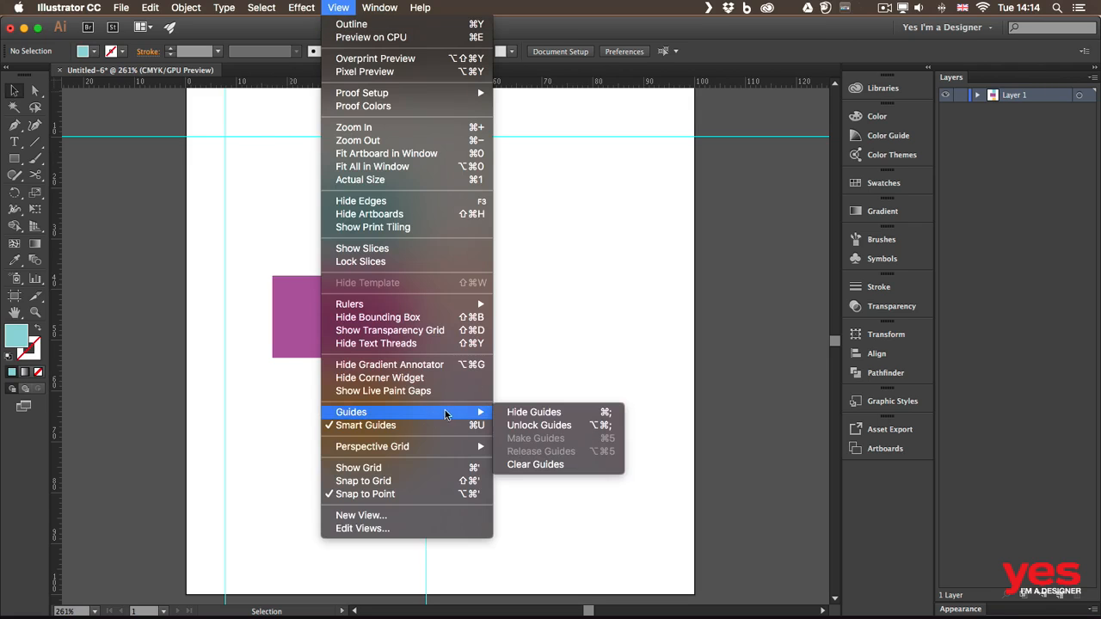
click(525, 425)
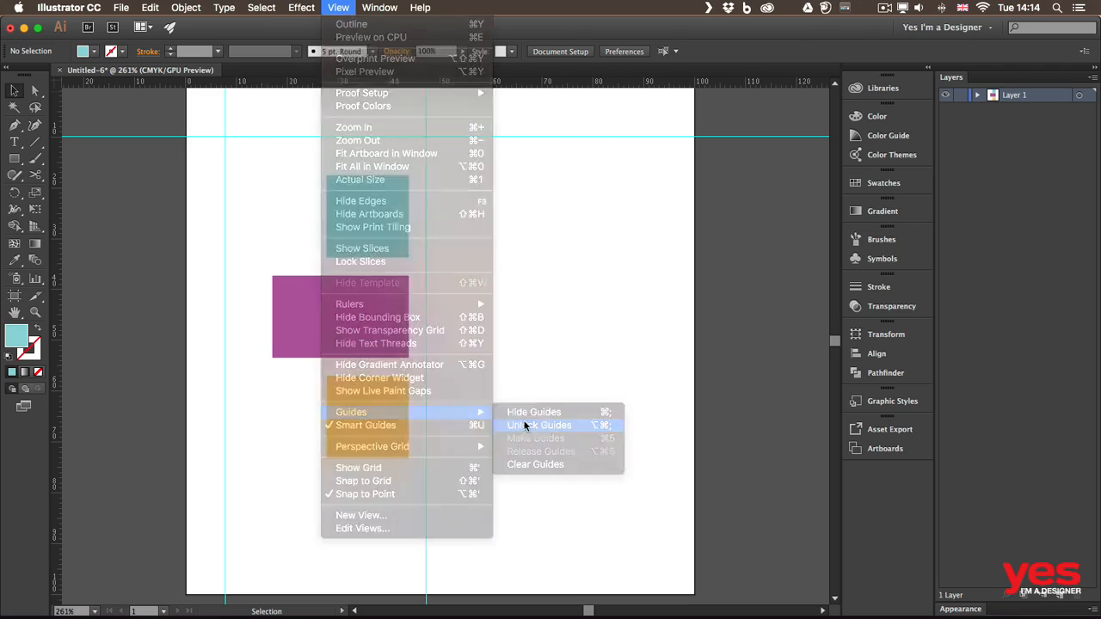
drag(383, 137, 371, 137)
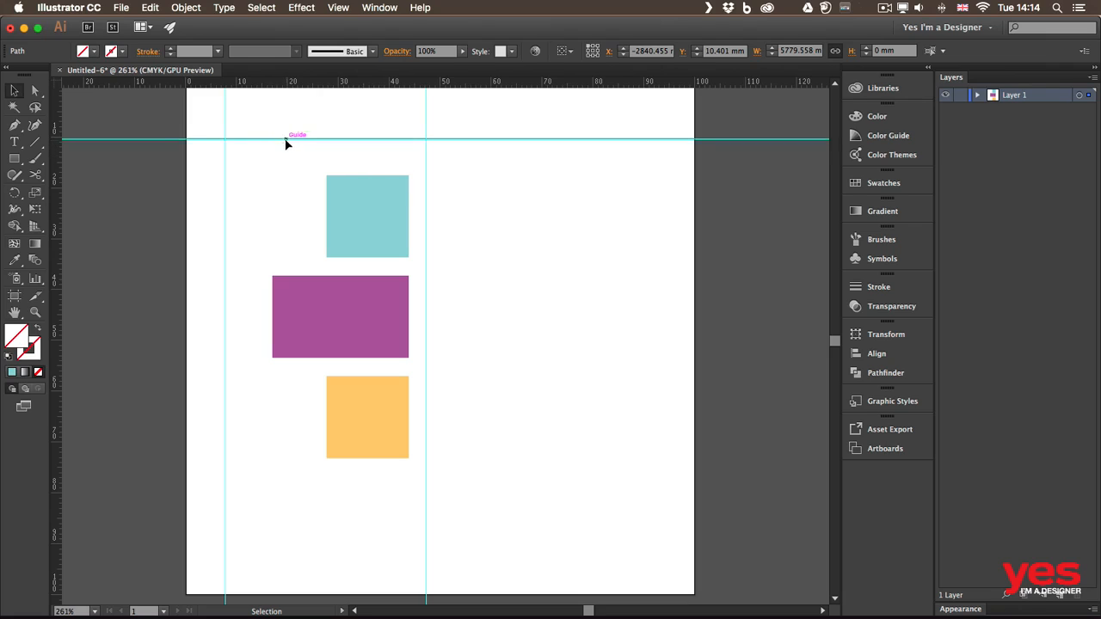
Step: Set the horizontal guide's Y position to 25 mm, measured from its centre point
click(593, 51)
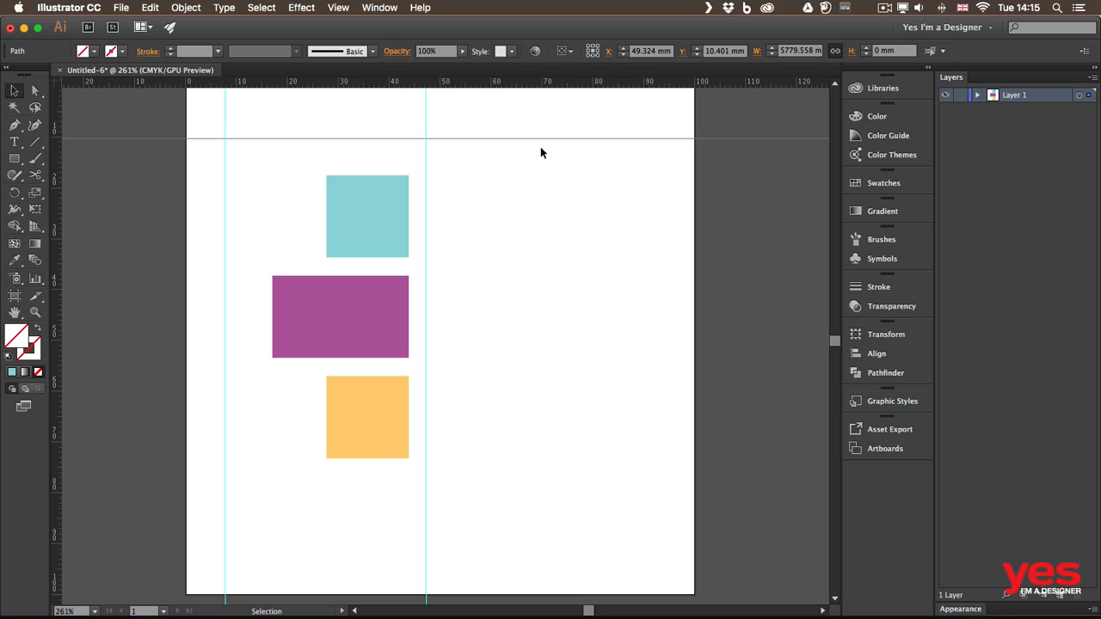
click(740, 50)
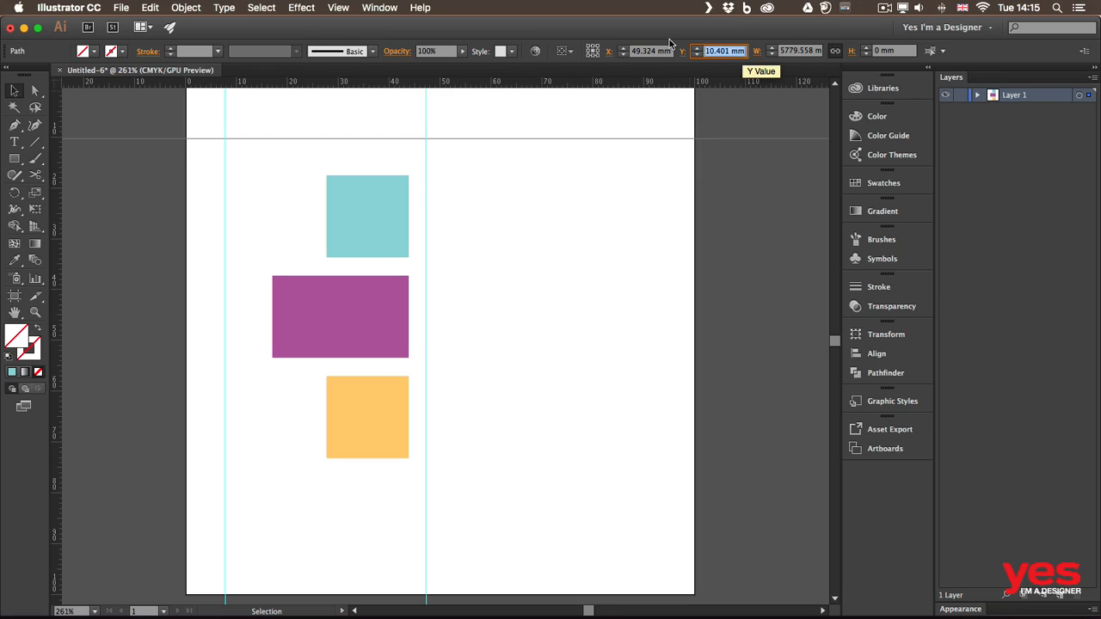
text(25)
key(Return)
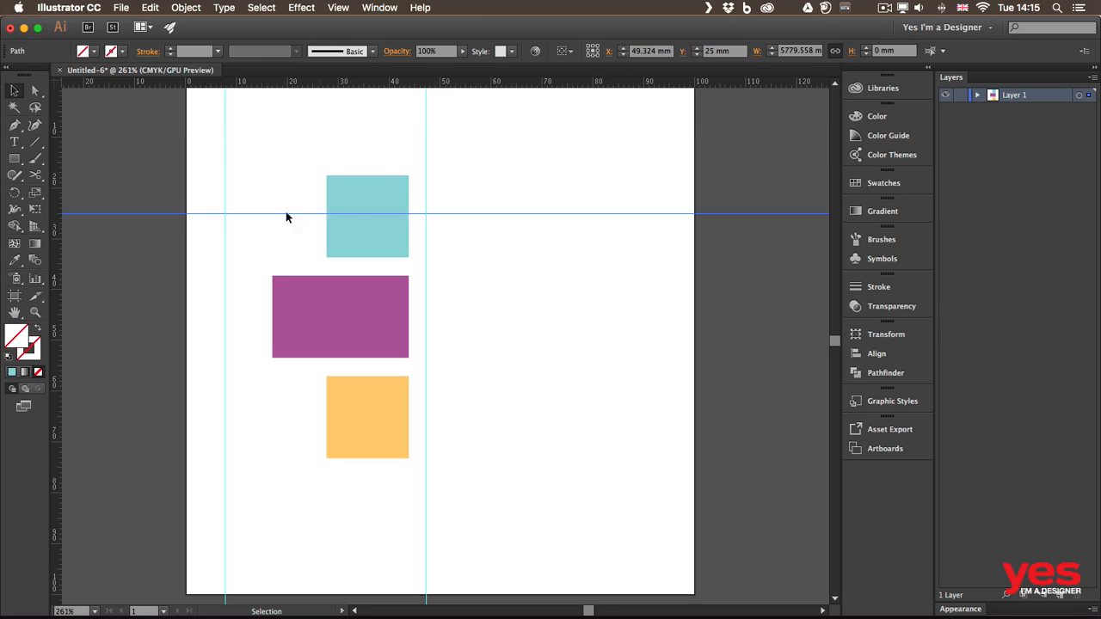
Step: Set the left vertical guide's X position to 25 mm
drag(217, 122, 205, 144)
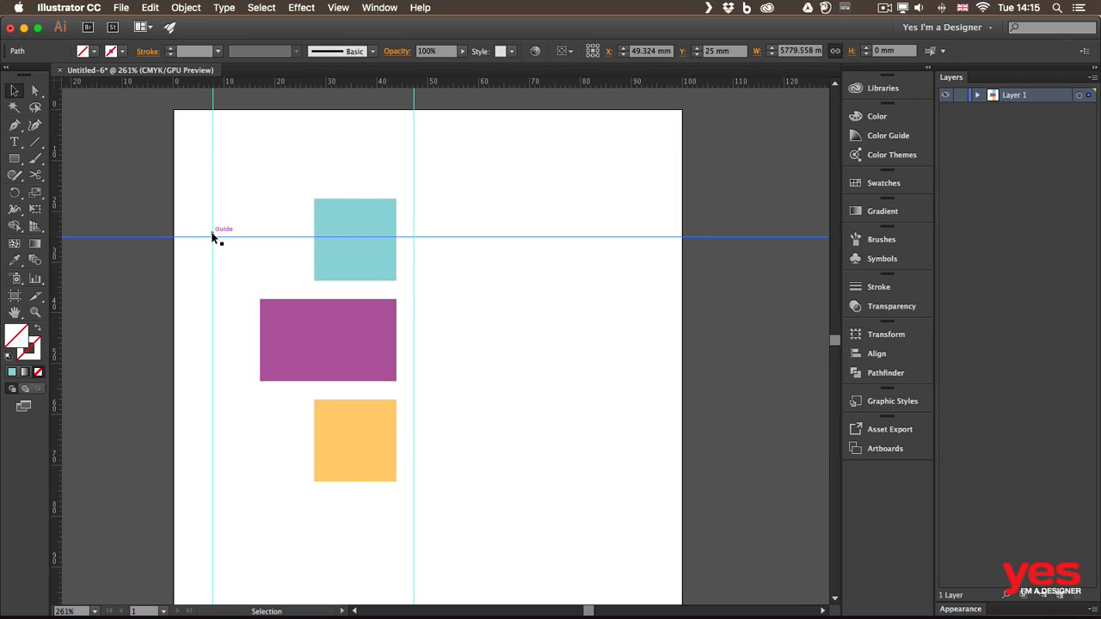
drag(207, 235, 207, 236)
click(212, 172)
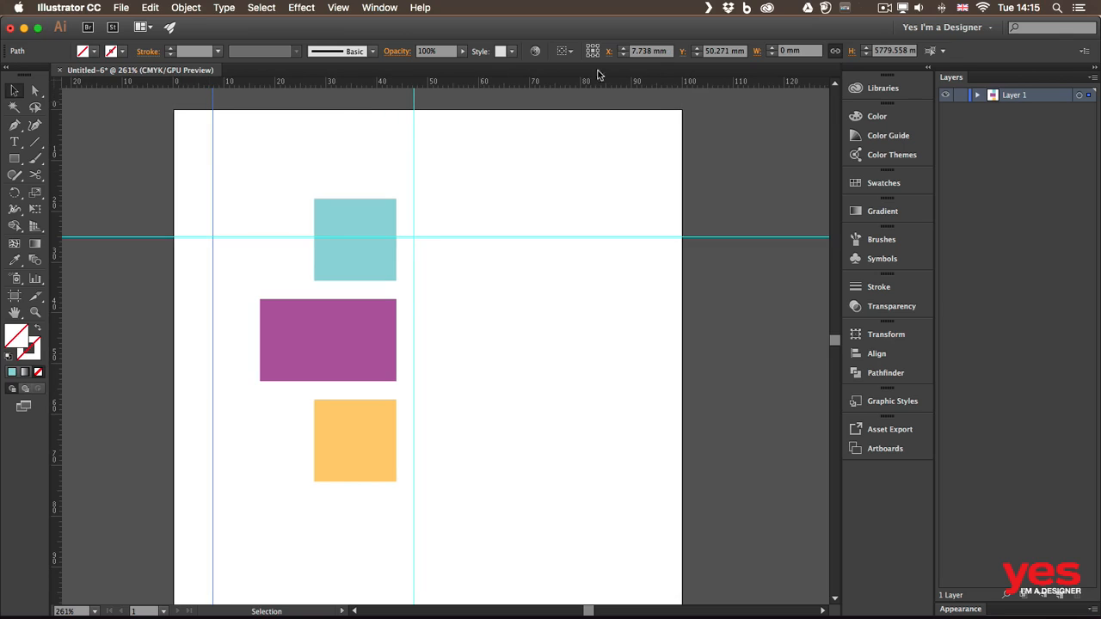
click(670, 51)
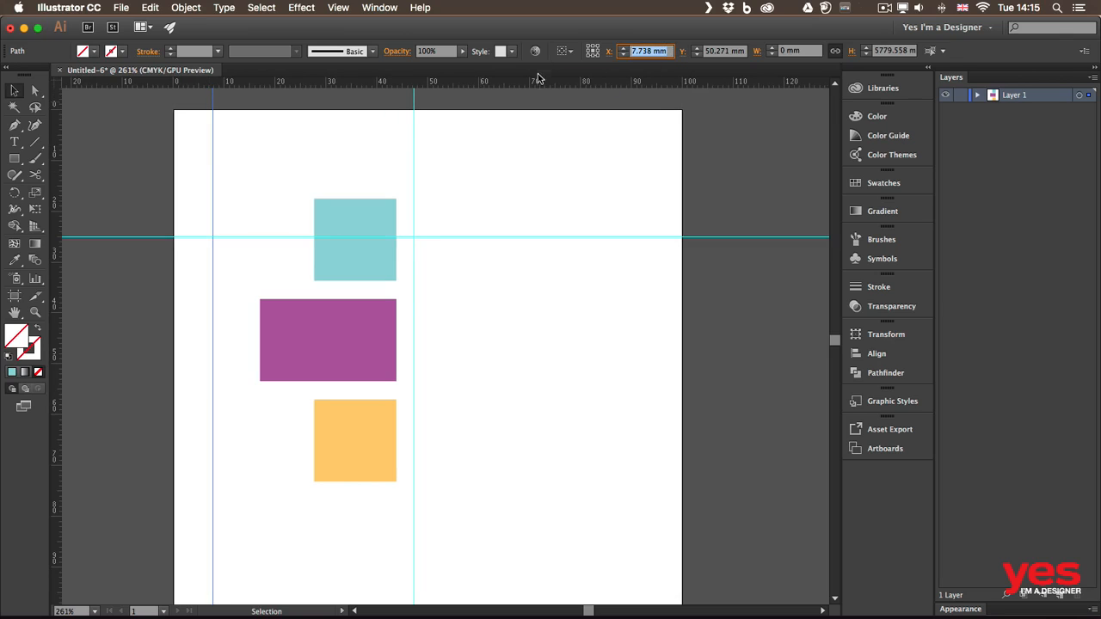
text(25)
key(Return)
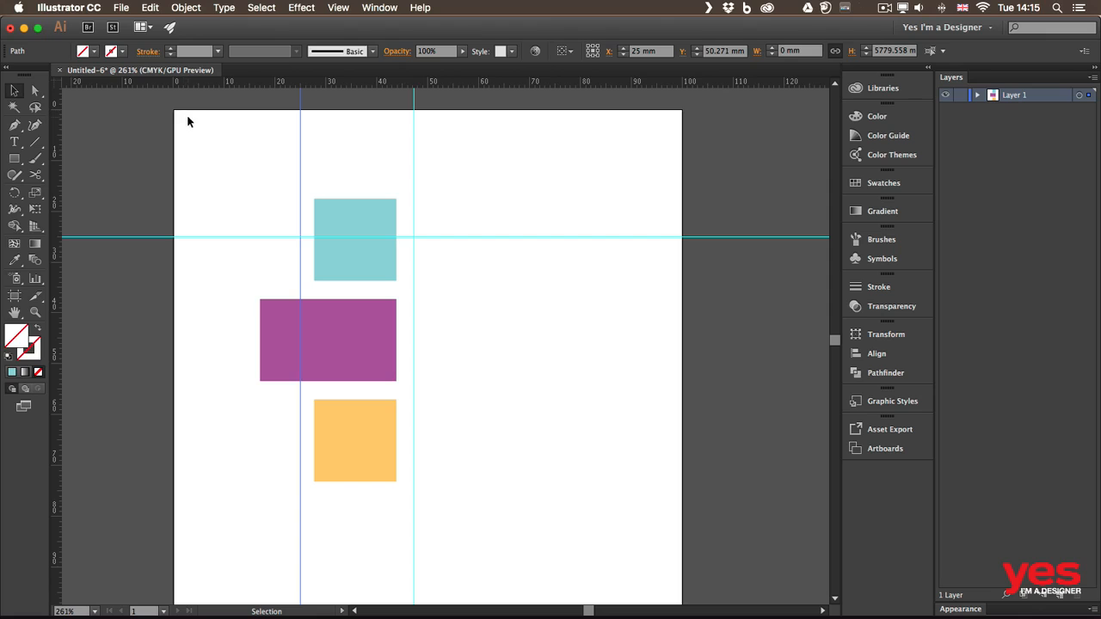
Step: Snap the teal, purple and orange shapes to the 25 mm guides, then Option-drag an orange copy beside purple
scroll(368, 191, down, 5)
scroll(368, 190, right, 3)
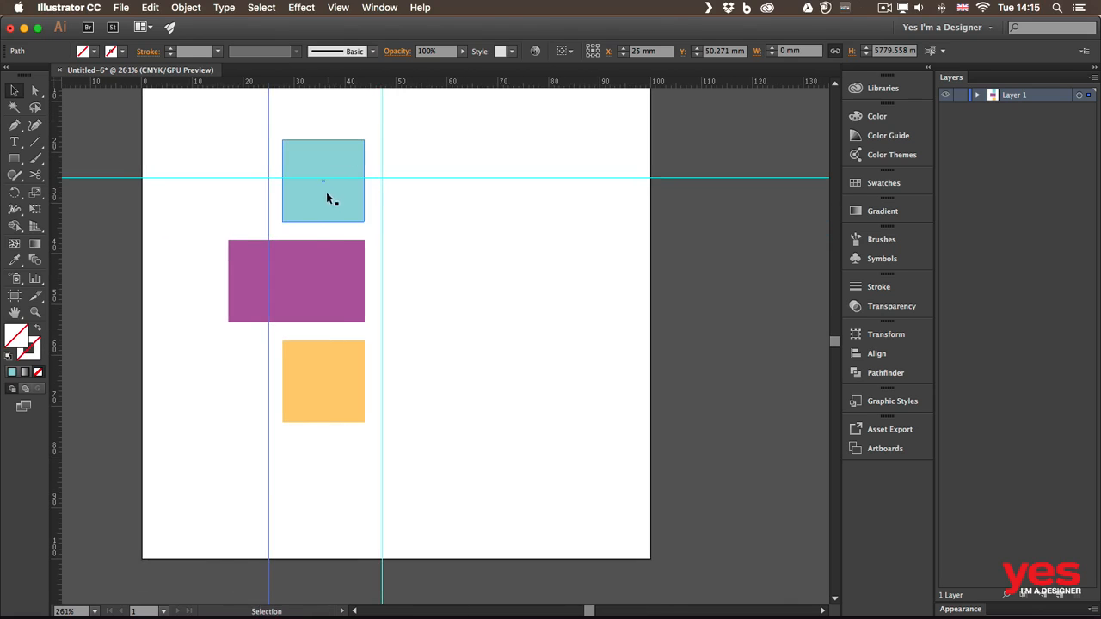
drag(323, 196, 311, 235)
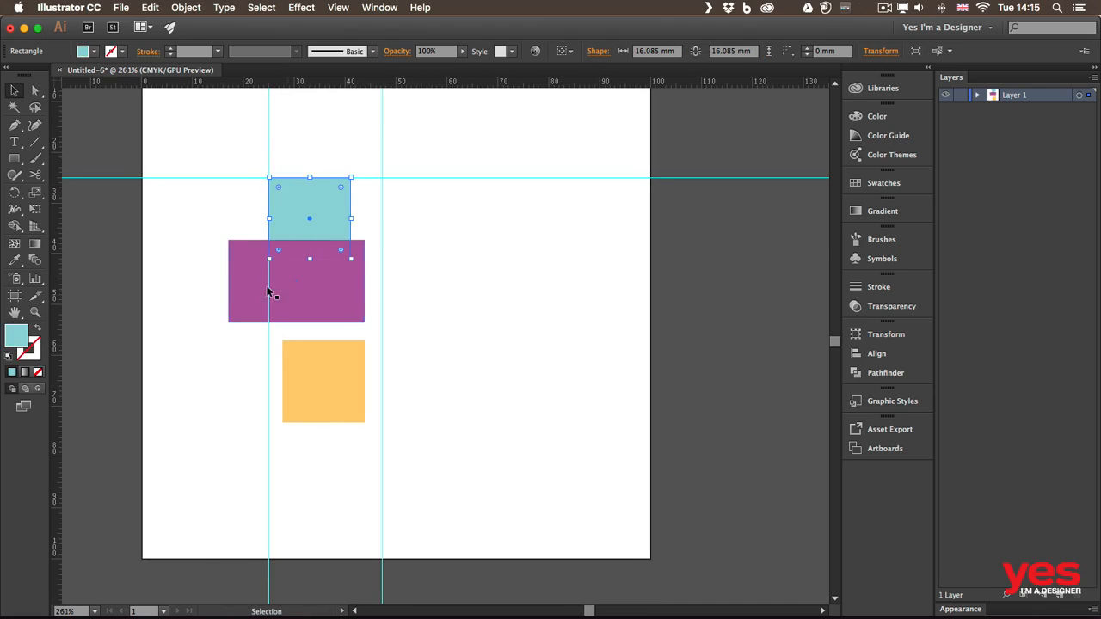
drag(294, 288, 328, 332)
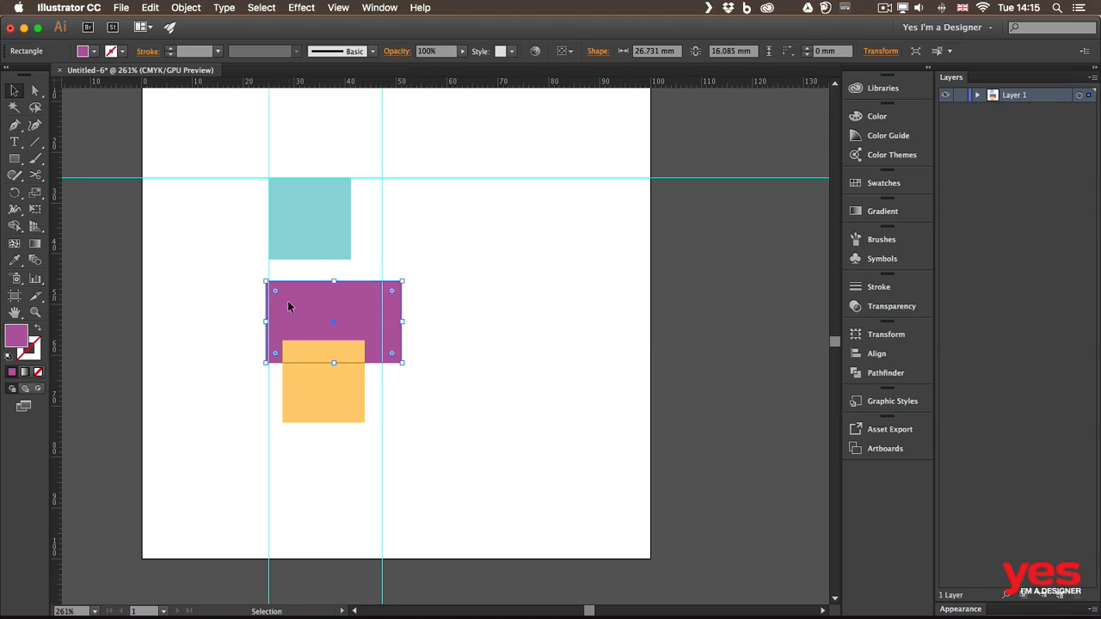
mouse_move(290, 306)
mouse_down()
mouse_move(301, 302)
mouse_move(292, 300)
mouse_up()
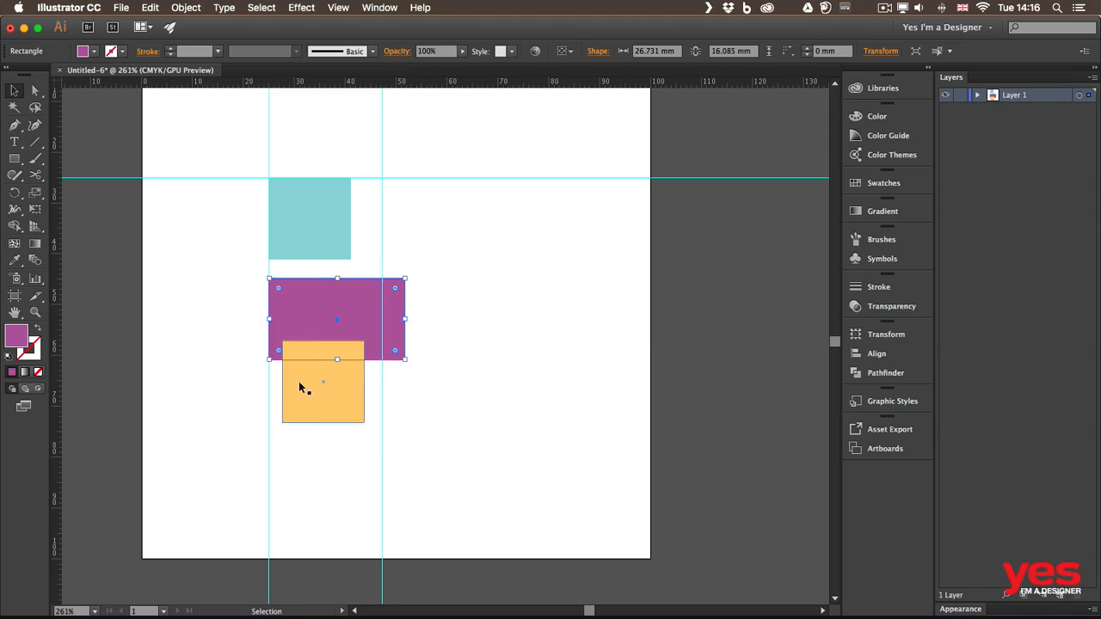
click(308, 405)
drag(348, 398, 340, 438)
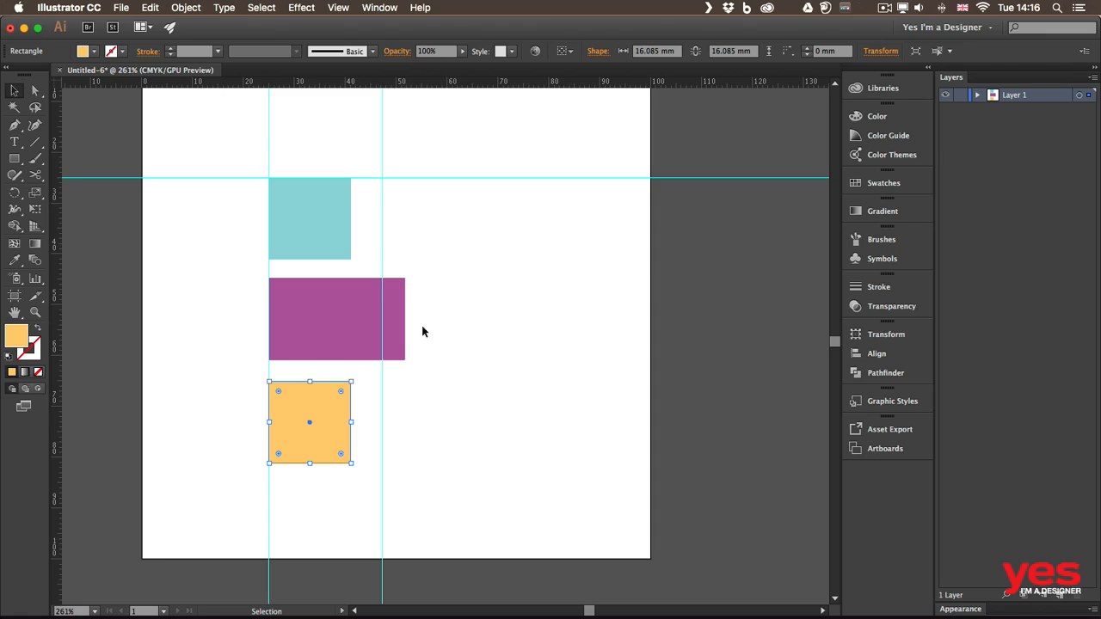
drag(331, 416, 564, 313)
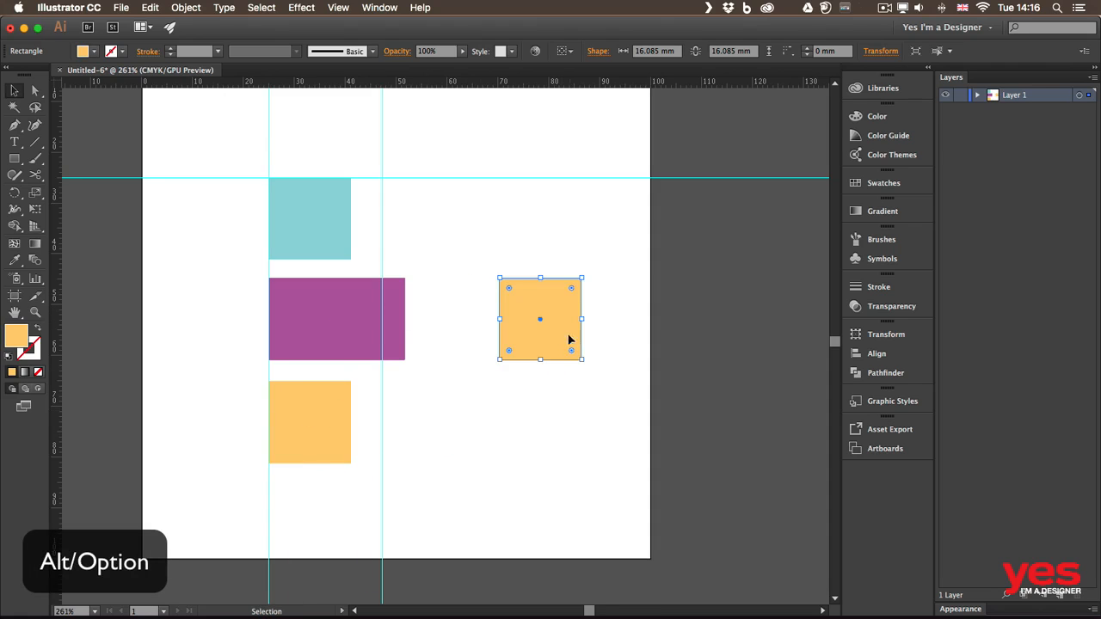
Step: Convert the right-hand orange square into a square guide with Make Guides
click(339, 8)
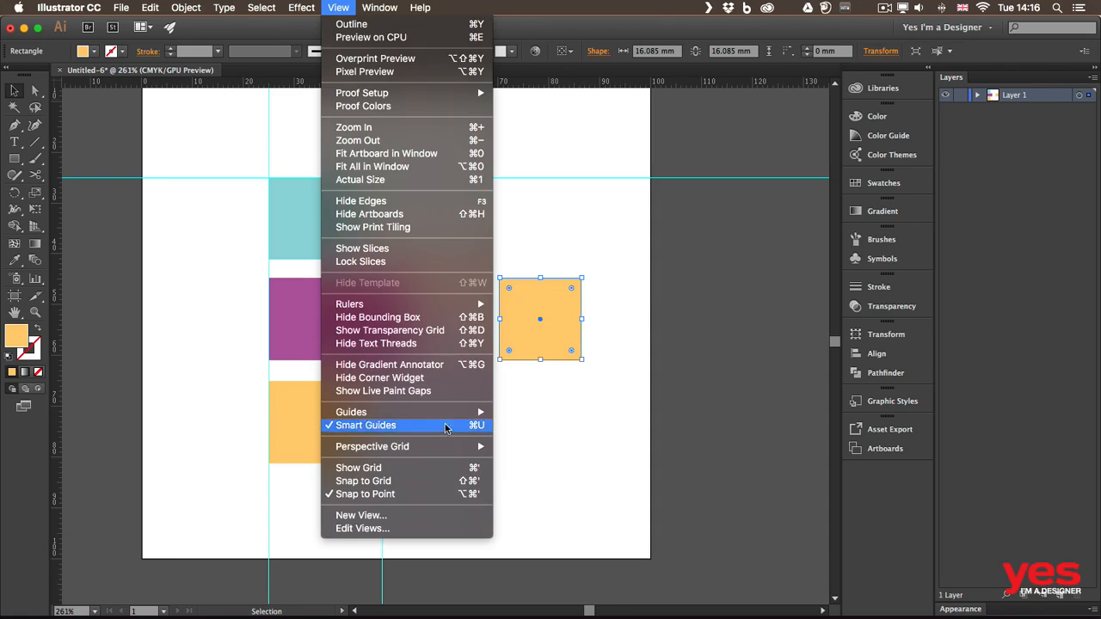
mouse_move(462, 413)
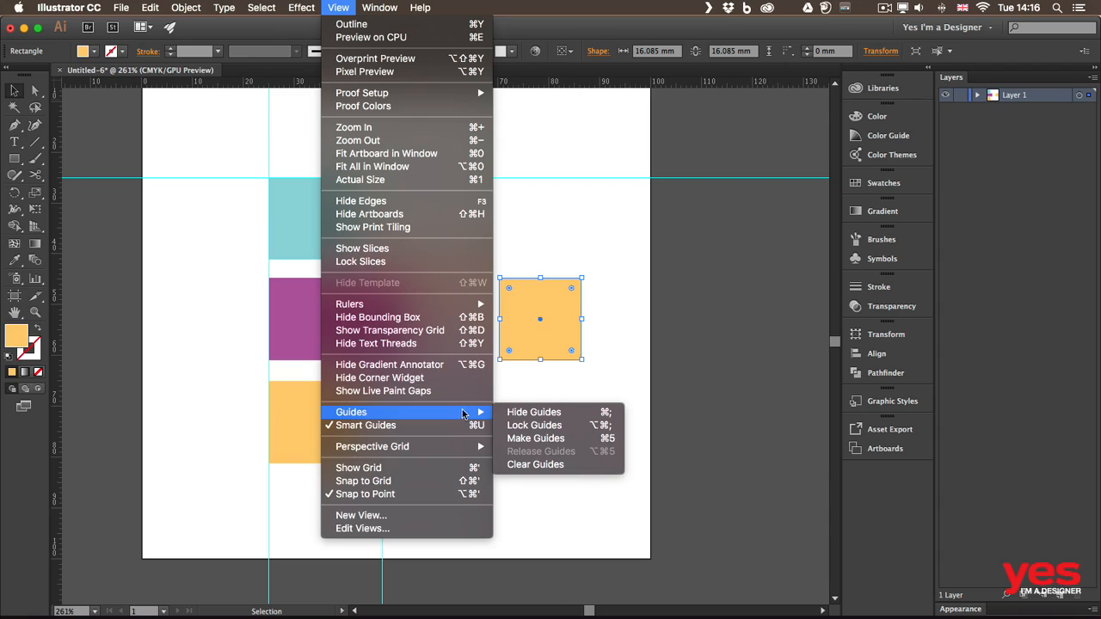
click(575, 438)
click(618, 296)
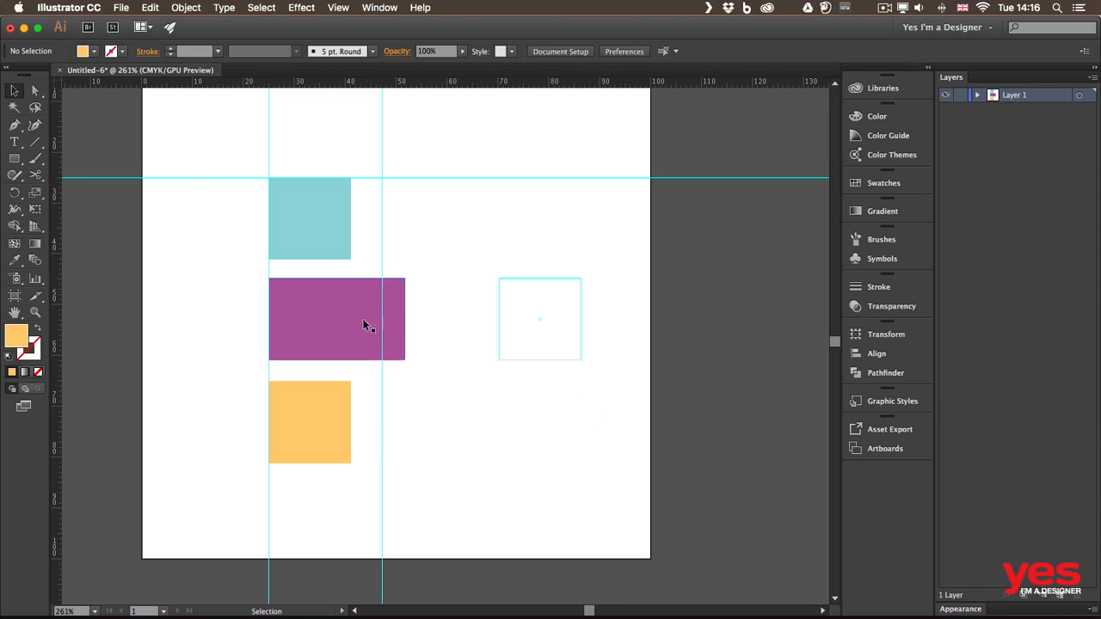
Step: Move the purple rectangle to sit directly beneath the square guide
drag(345, 338, 540, 250)
drag(527, 272, 544, 417)
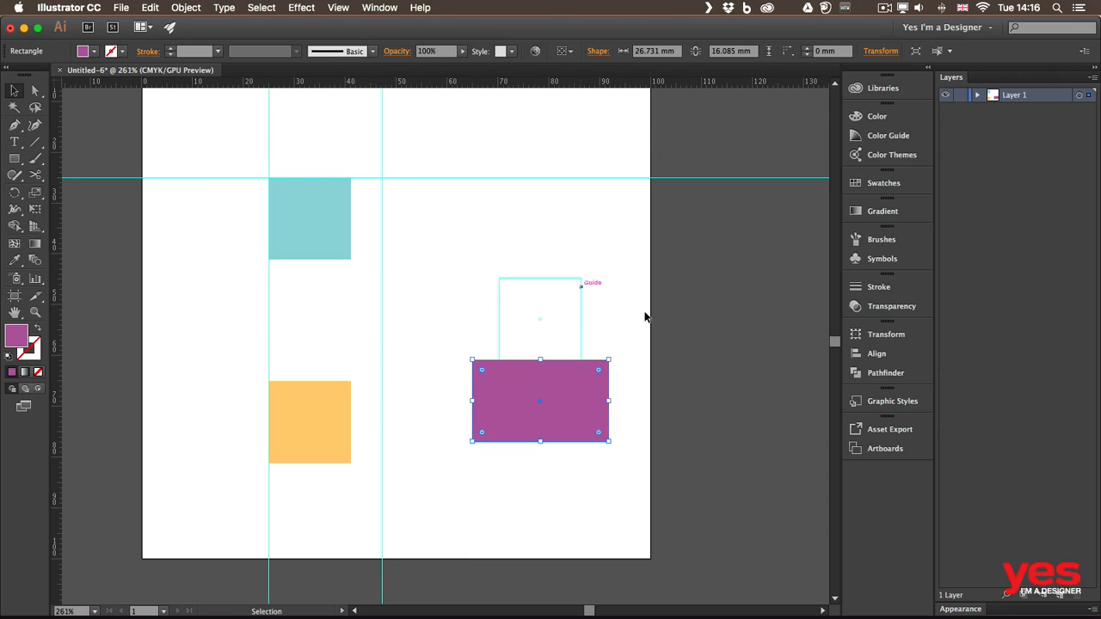
click(599, 271)
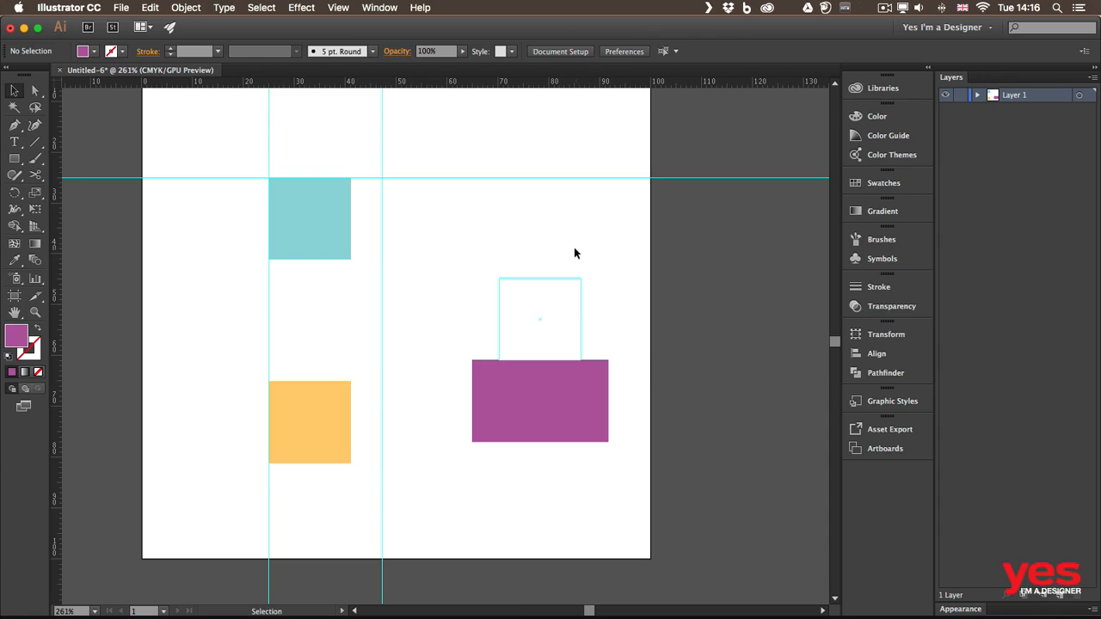
click(338, 8)
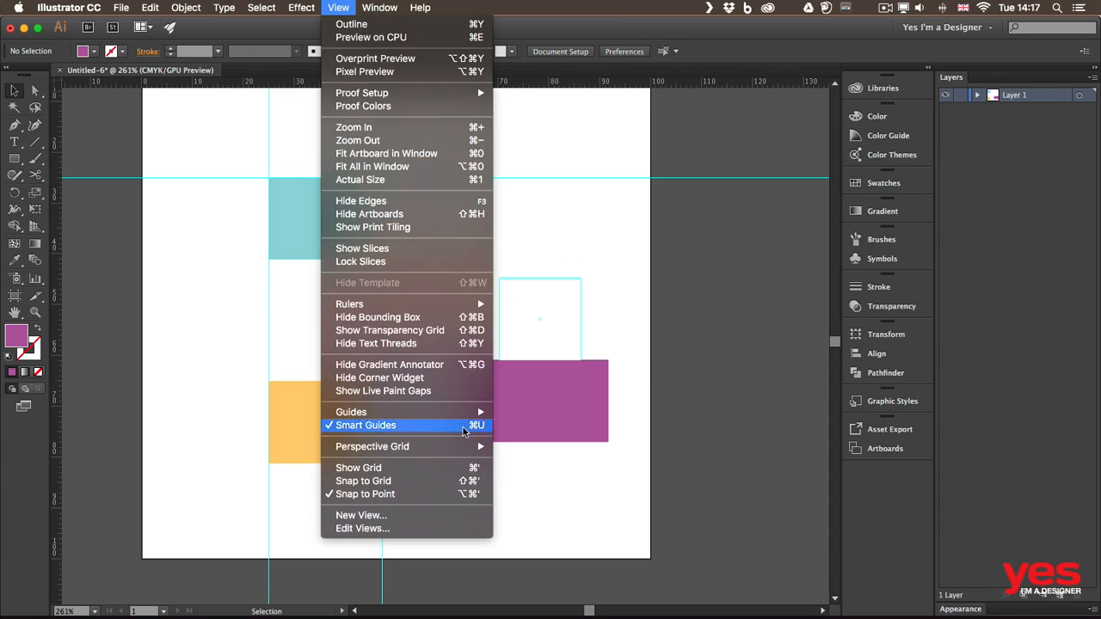
Step: Hide the guides, show them again with Cmd+;, then Clear Guides
mouse_move(456, 416)
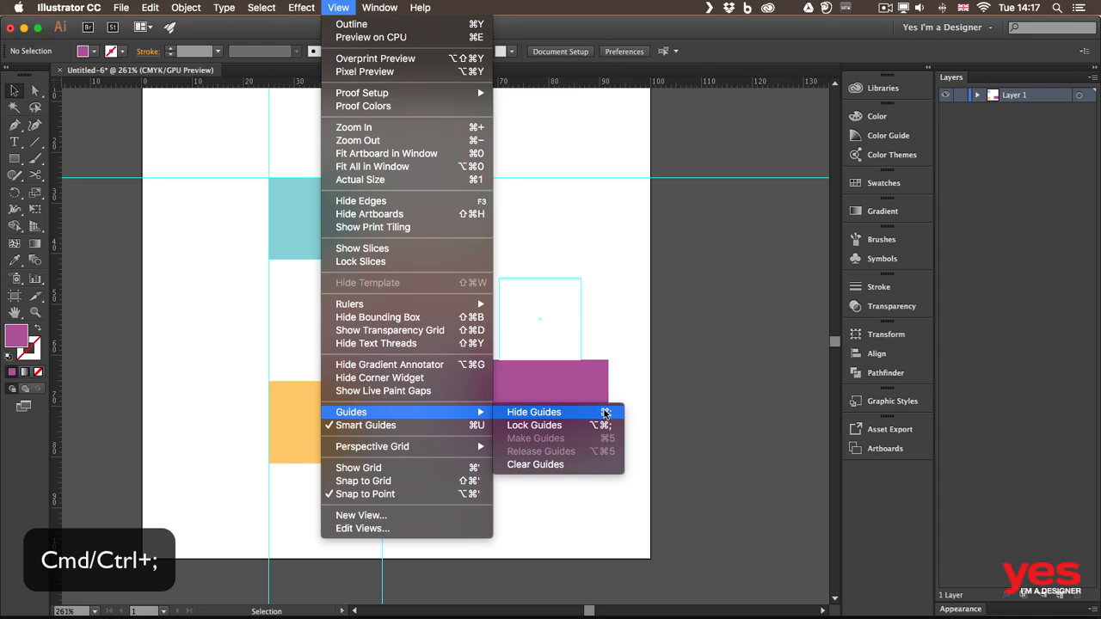
click(605, 414)
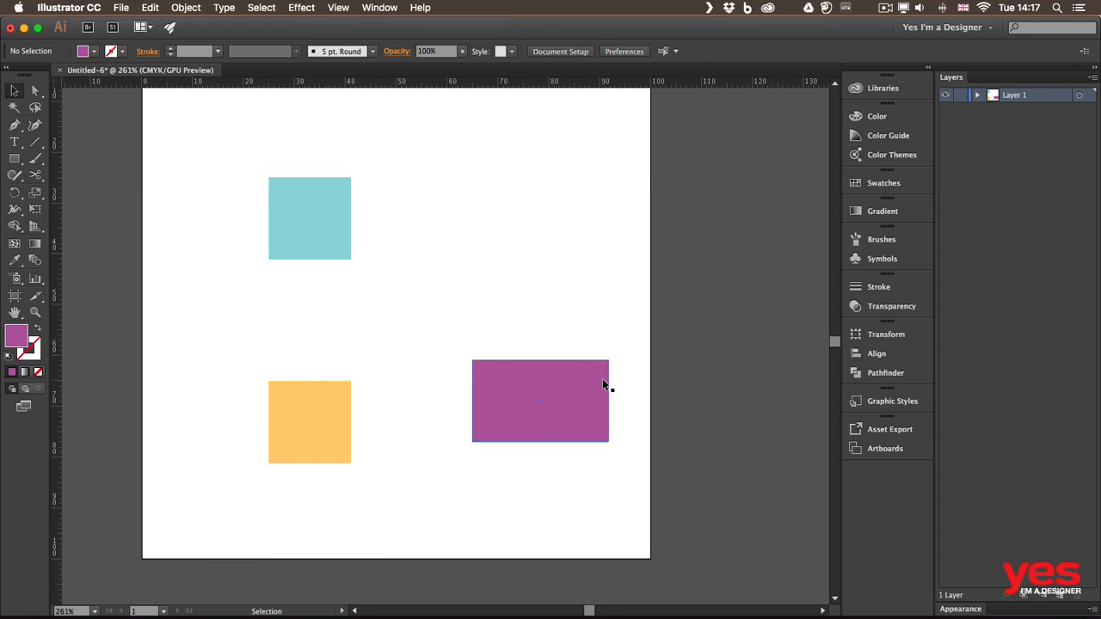
key(super+semicolon)
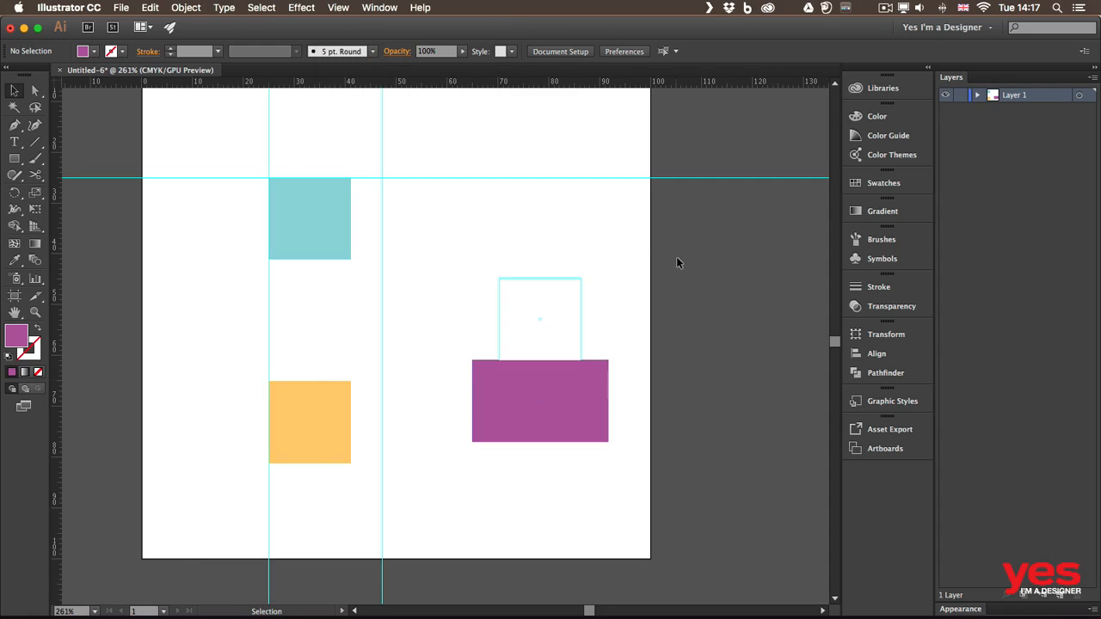
click(336, 9)
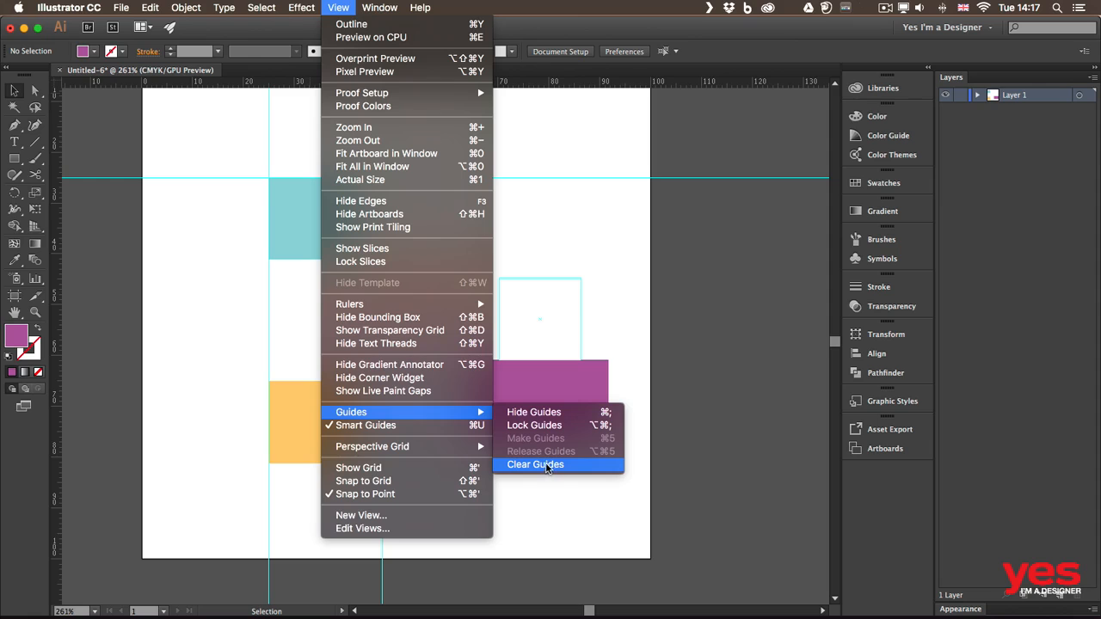
click(550, 467)
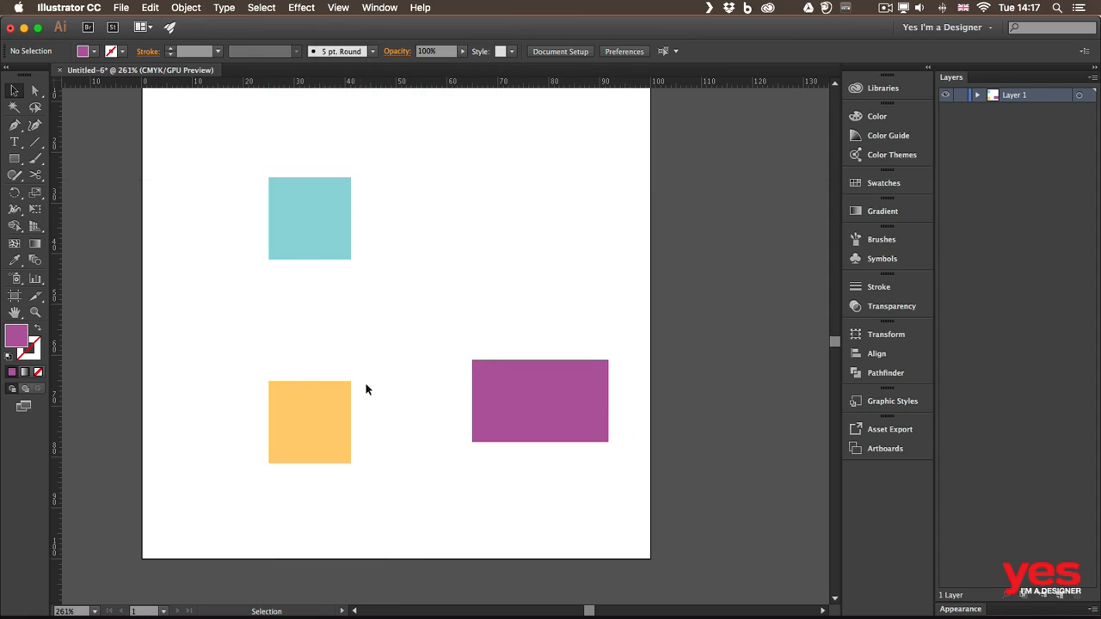
Step: Turn off Smart Guides and settle the orange square directly beneath the teal square
drag(305, 392, 307, 296)
click(338, 7)
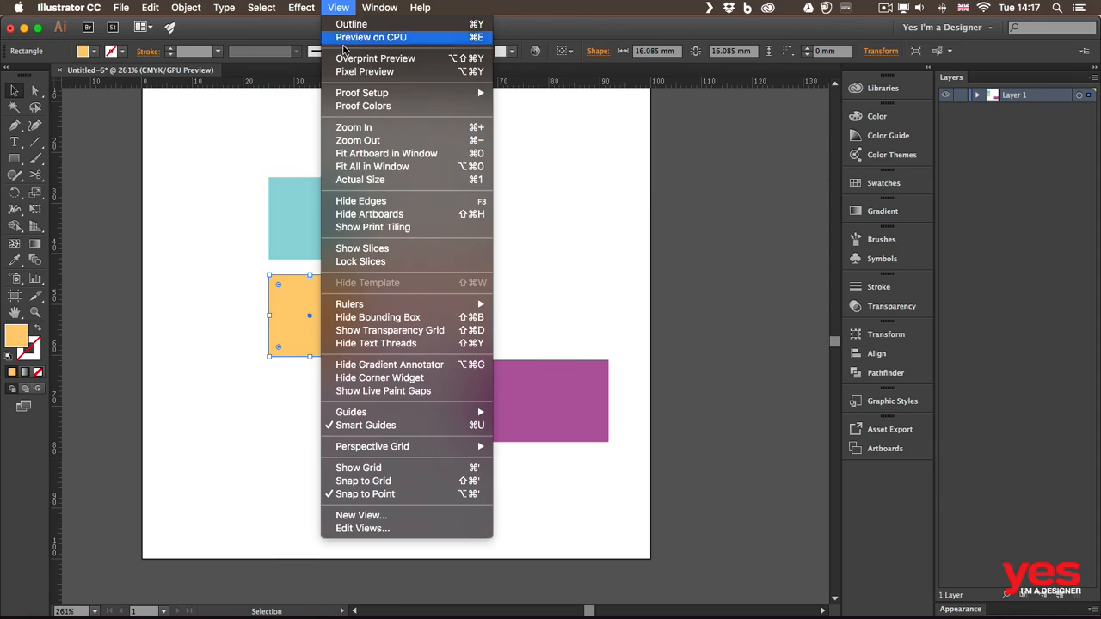
click(432, 425)
mouse_move(308, 291)
mouse_down()
mouse_move(409, 246)
mouse_move(384, 189)
mouse_move(419, 212)
mouse_move(399, 240)
mouse_move(295, 291)
mouse_move(313, 293)
mouse_move(301, 286)
mouse_up()
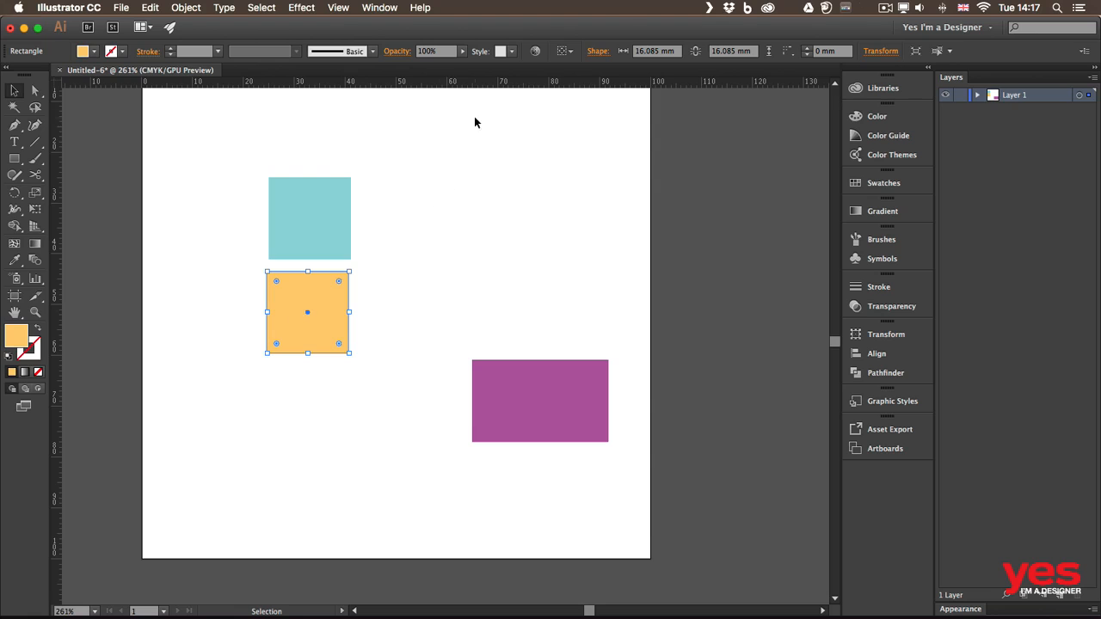
key(space)
drag(421, 189, 455, 227)
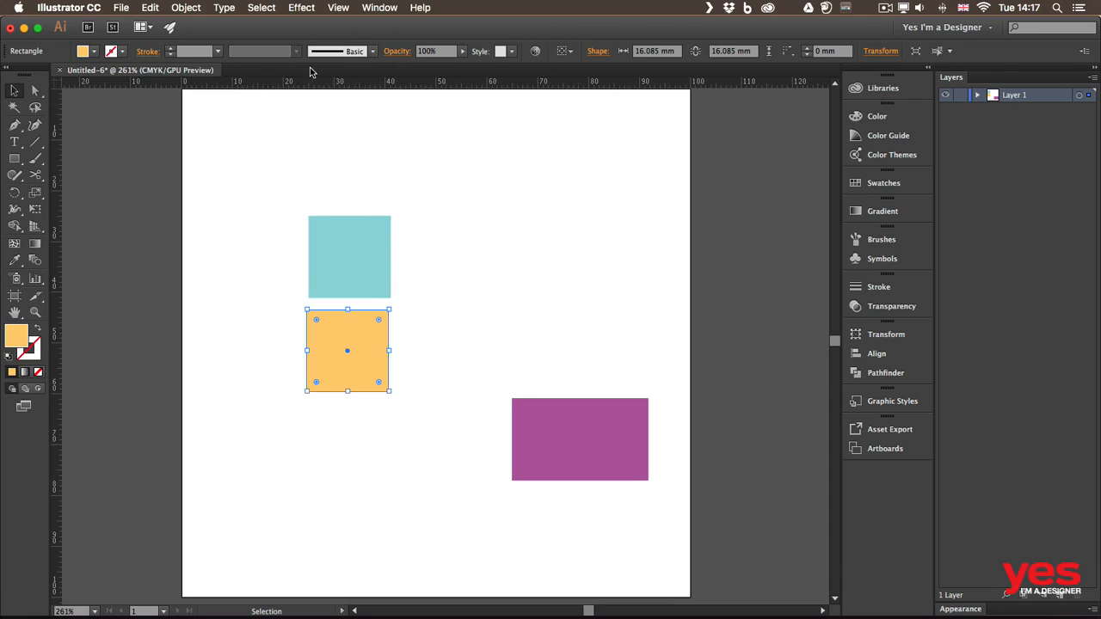
click(342, 8)
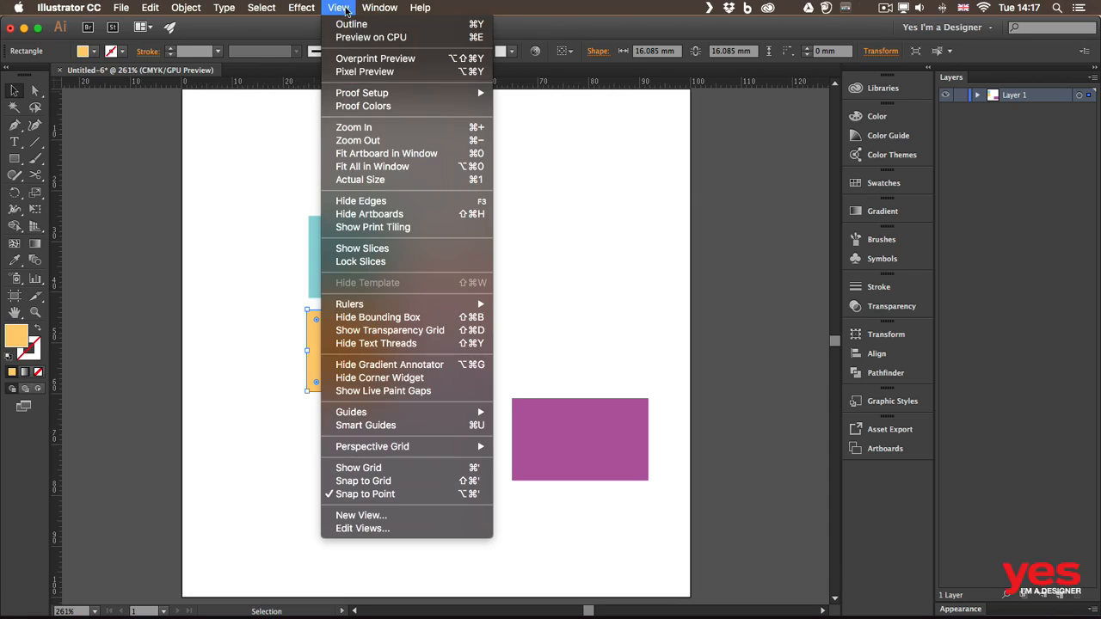
Step: Show the grid and drag the orange square lower onto the grid lines
click(402, 469)
drag(327, 330, 340, 369)
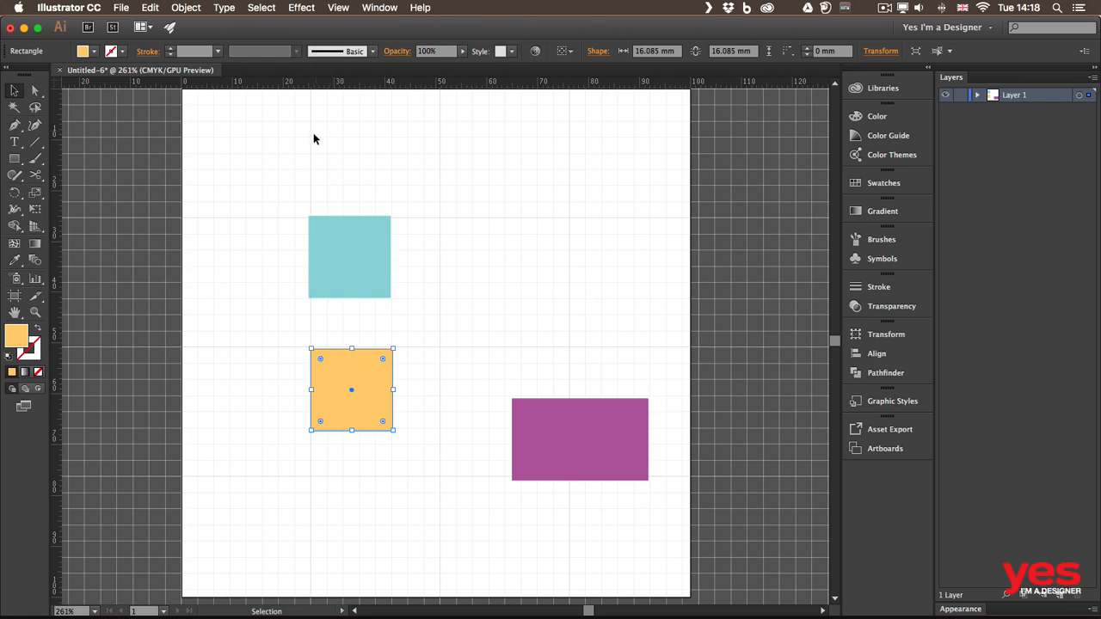
click(338, 8)
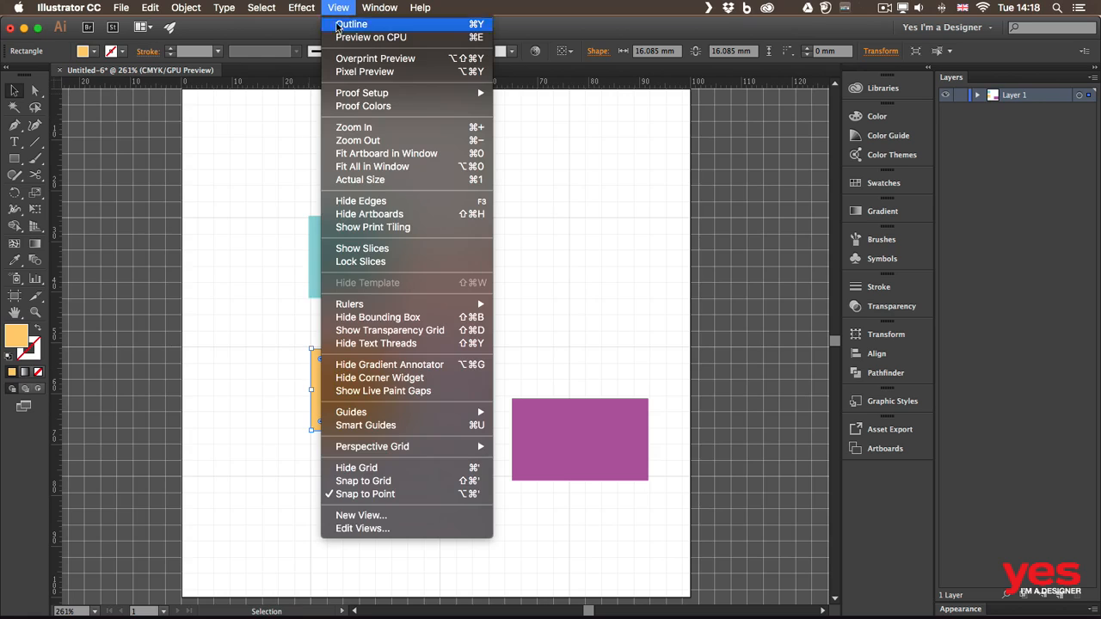
Step: Turn on Snap to Grid and line up teal, orange and purple shapes in a row
click(413, 482)
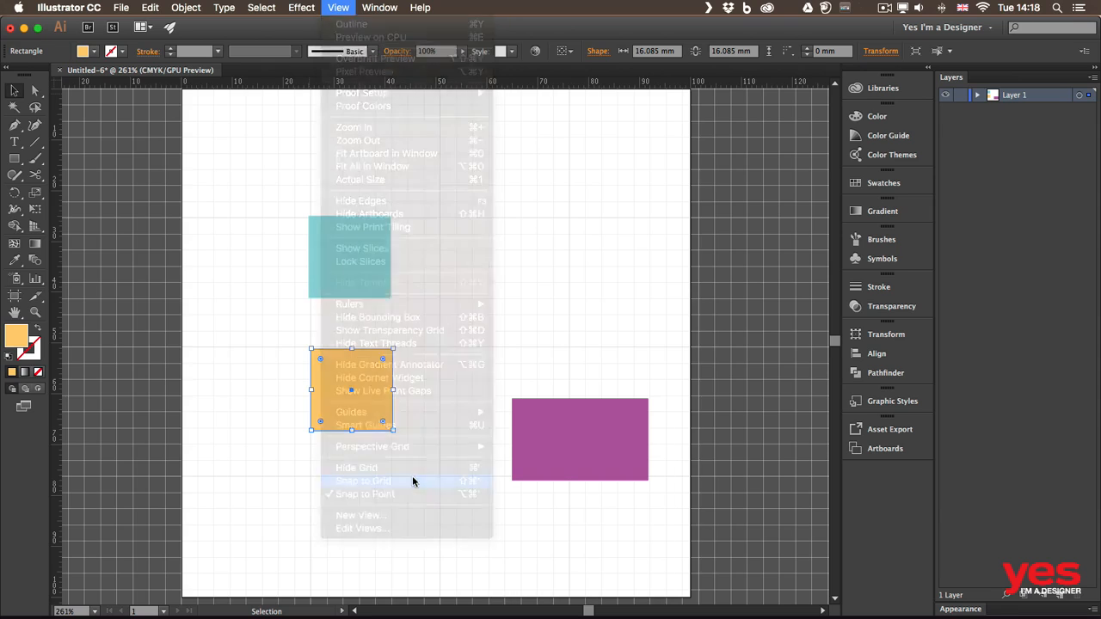
drag(330, 255, 277, 264)
drag(343, 384, 358, 285)
drag(558, 414, 470, 270)
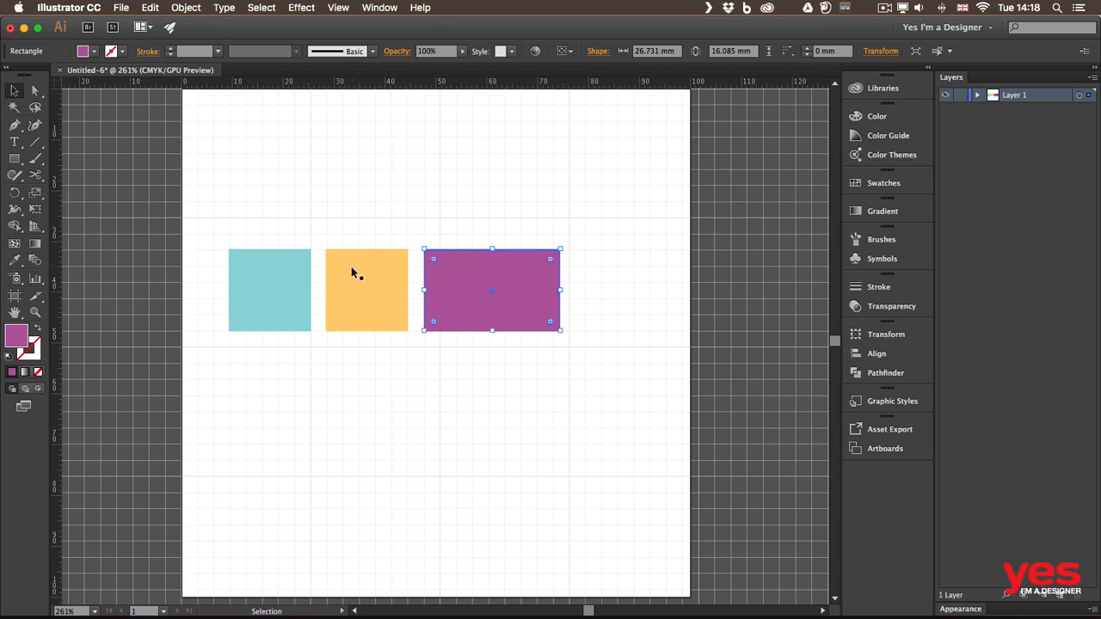
drag(351, 272, 370, 269)
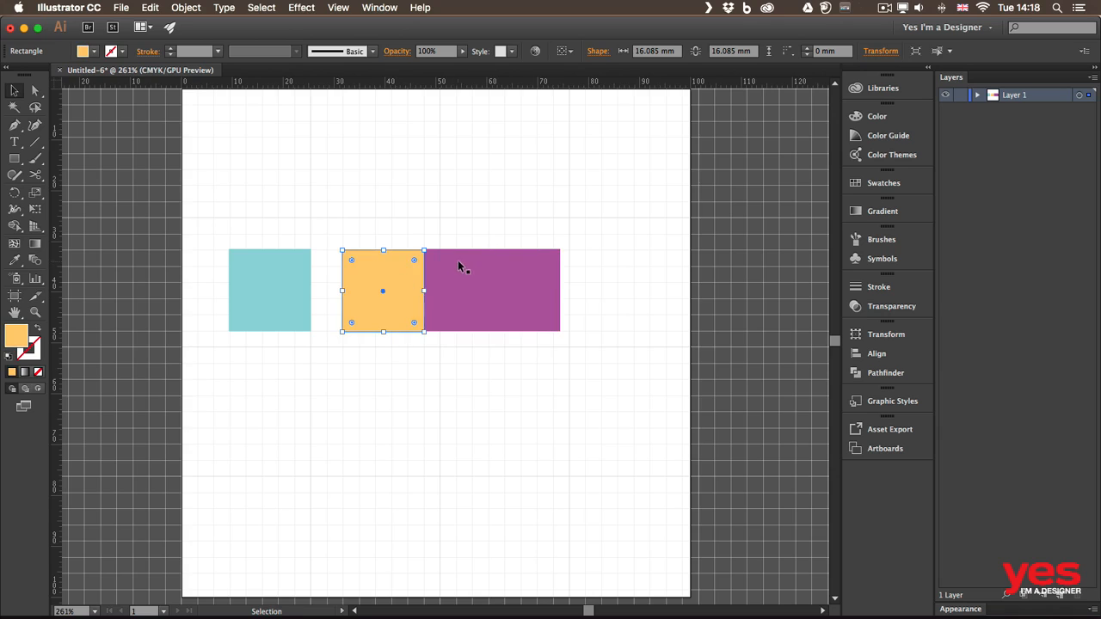
drag(459, 266, 514, 277)
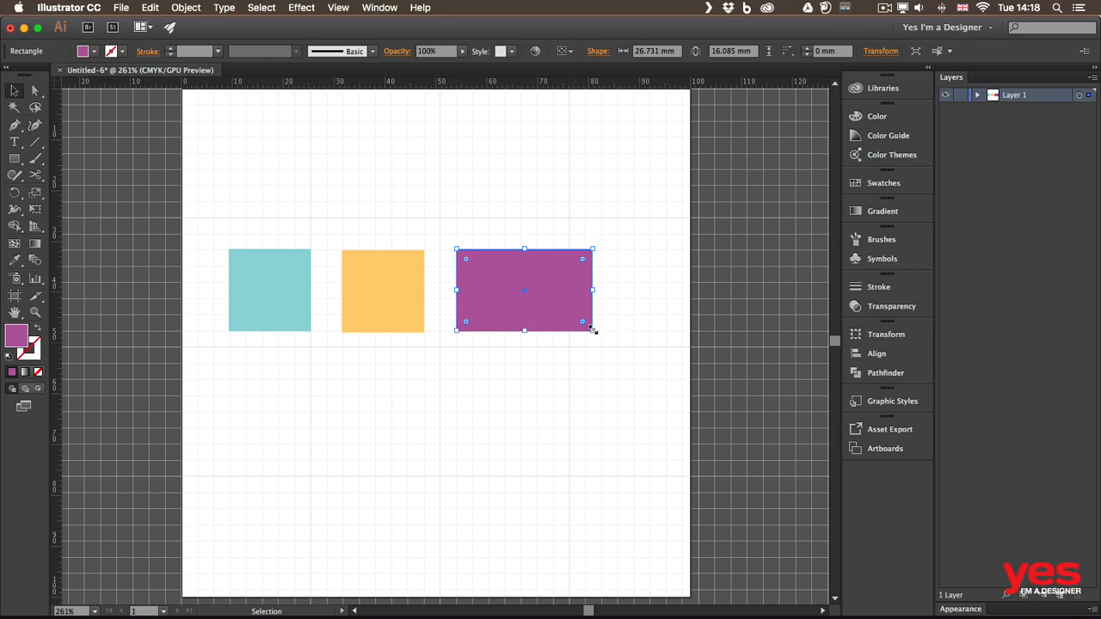
Step: Resize the three shapes into evenly spaced, equal 12.7 mm-wide tall bars
drag(592, 330, 537, 378)
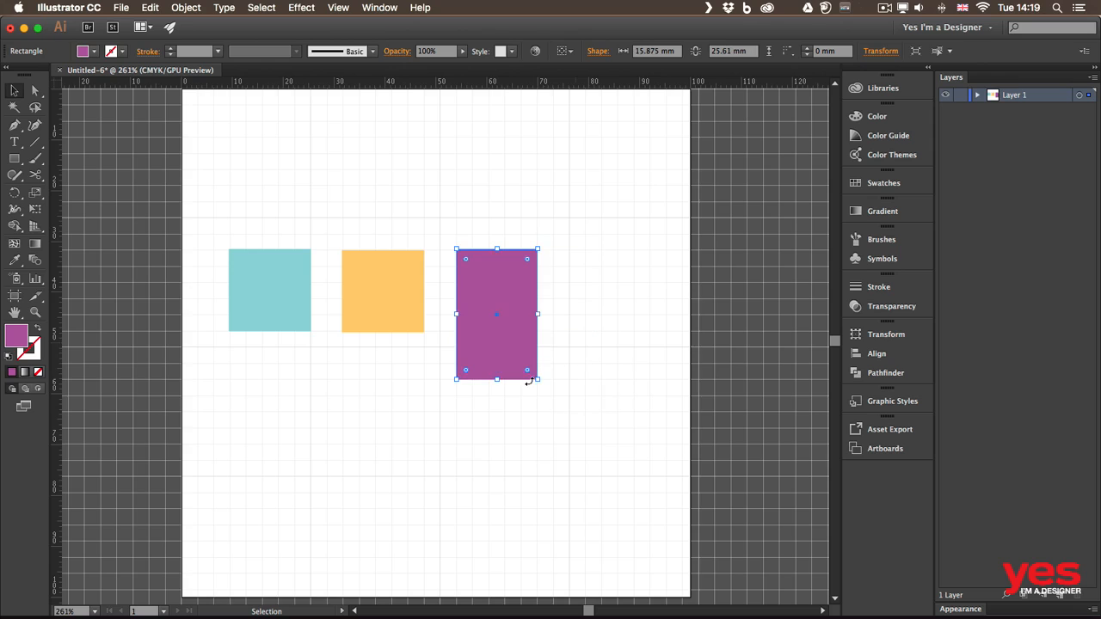
click(416, 329)
drag(342, 332, 362, 381)
click(272, 322)
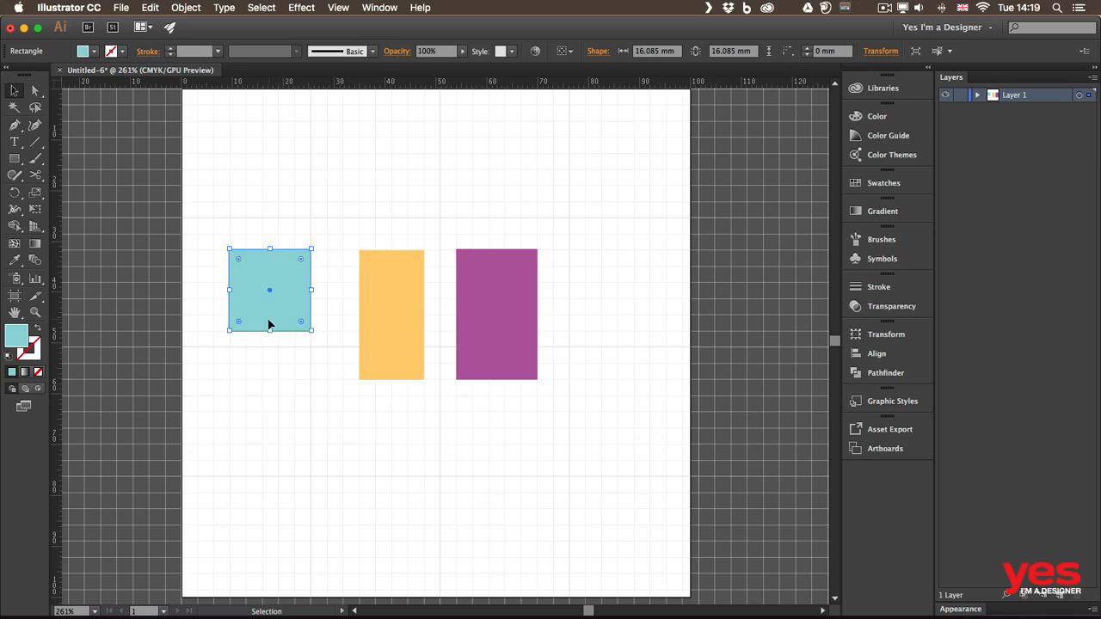
drag(270, 321, 279, 379)
click(532, 300)
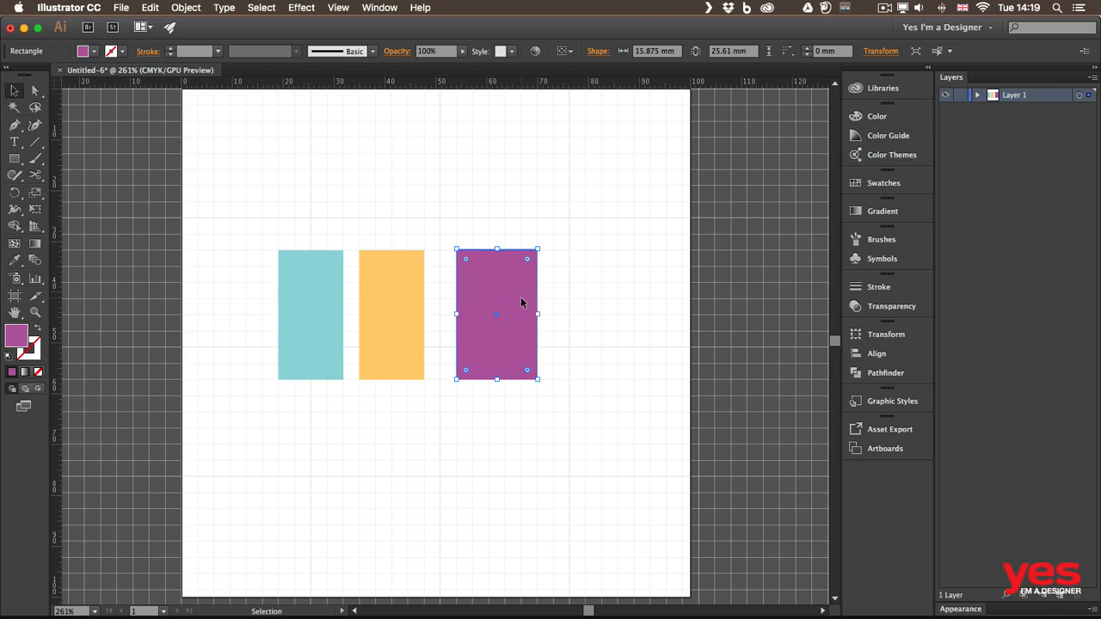
drag(538, 314, 490, 285)
click(522, 214)
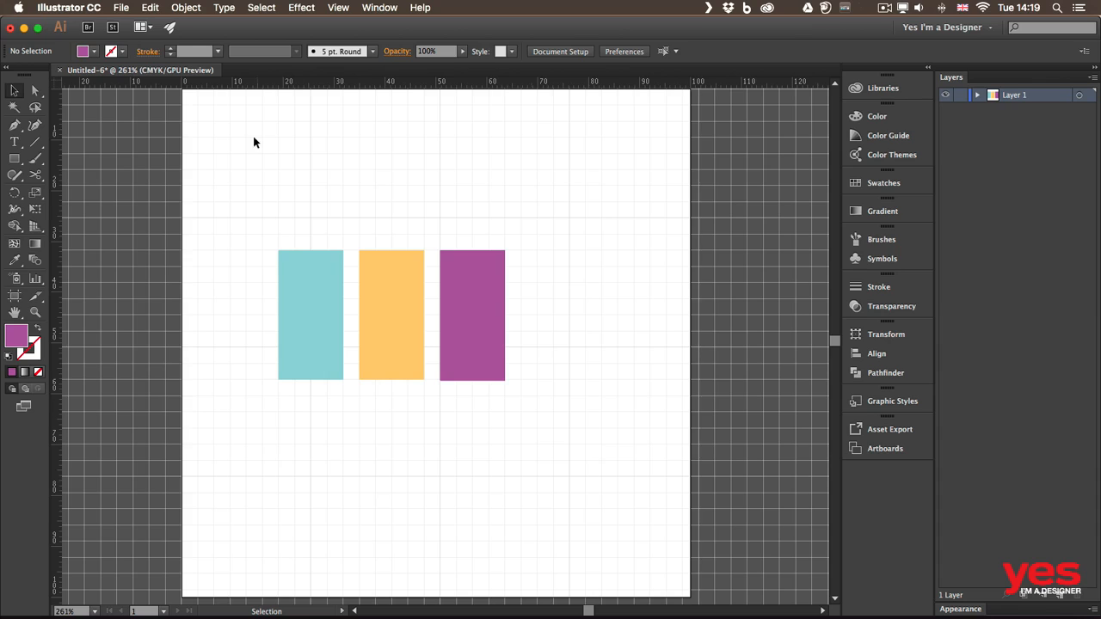
Step: In Guides & Grid preferences, set Gridline every to 10 mm
click(69, 7)
mouse_move(126, 47)
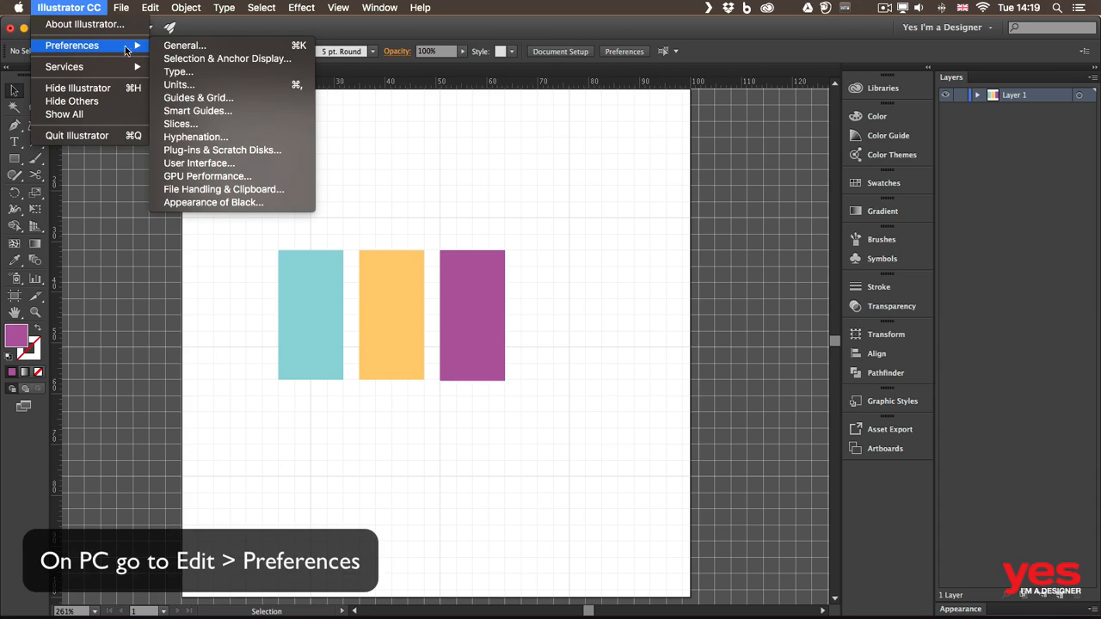
click(191, 99)
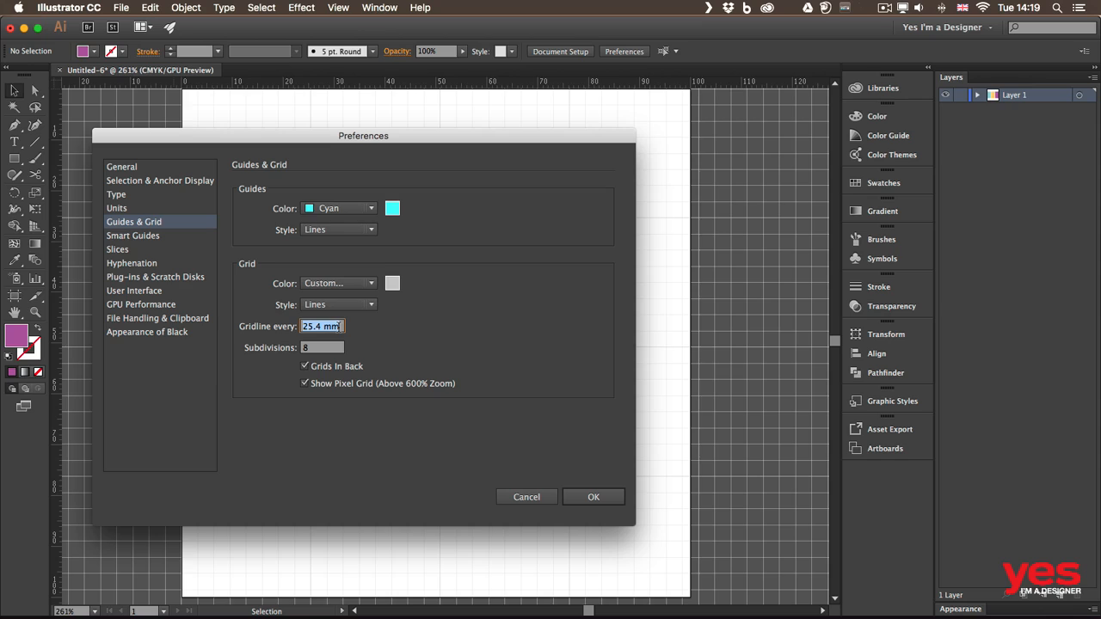
text(10)
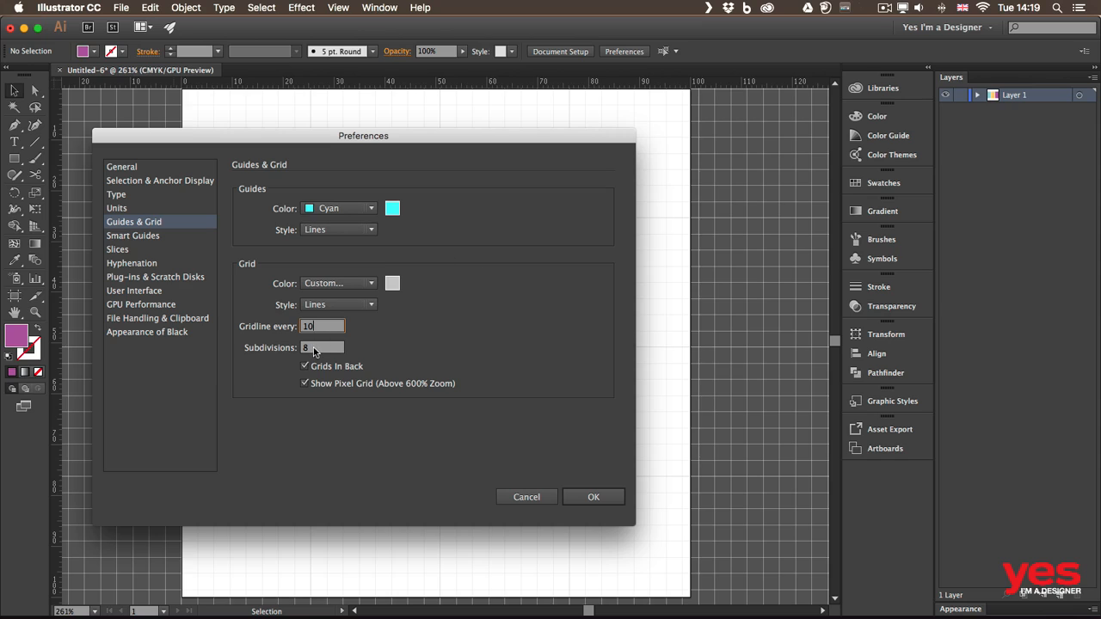
click(593, 499)
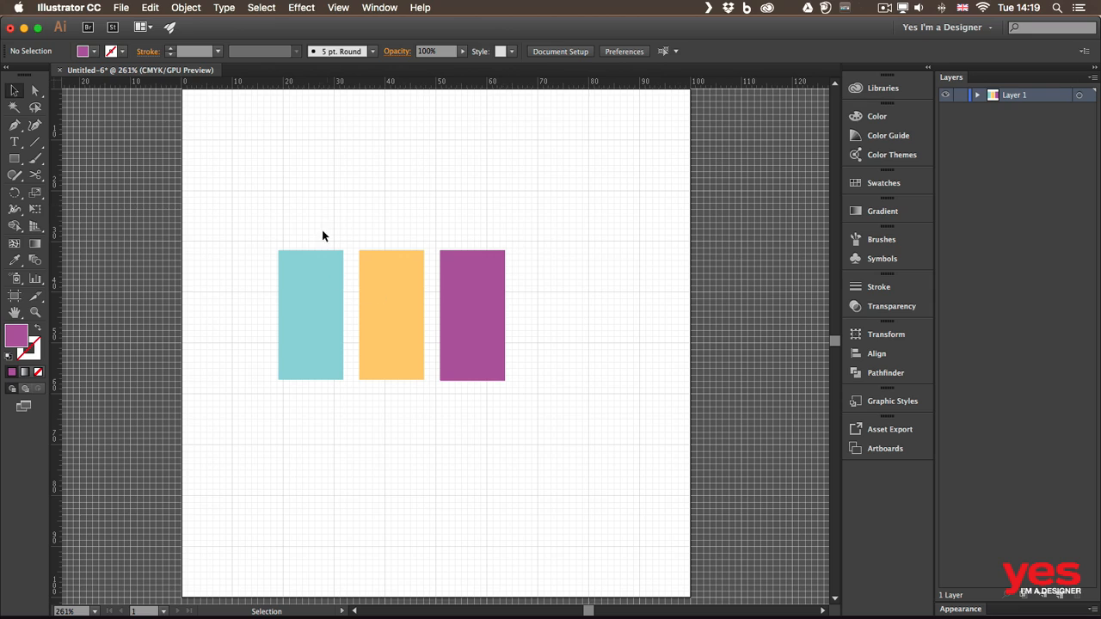
Step: Snap the teal bar to 10 × 30 mm, then move the orange bar beside it at 30 mm tall
drag(304, 281, 309, 273)
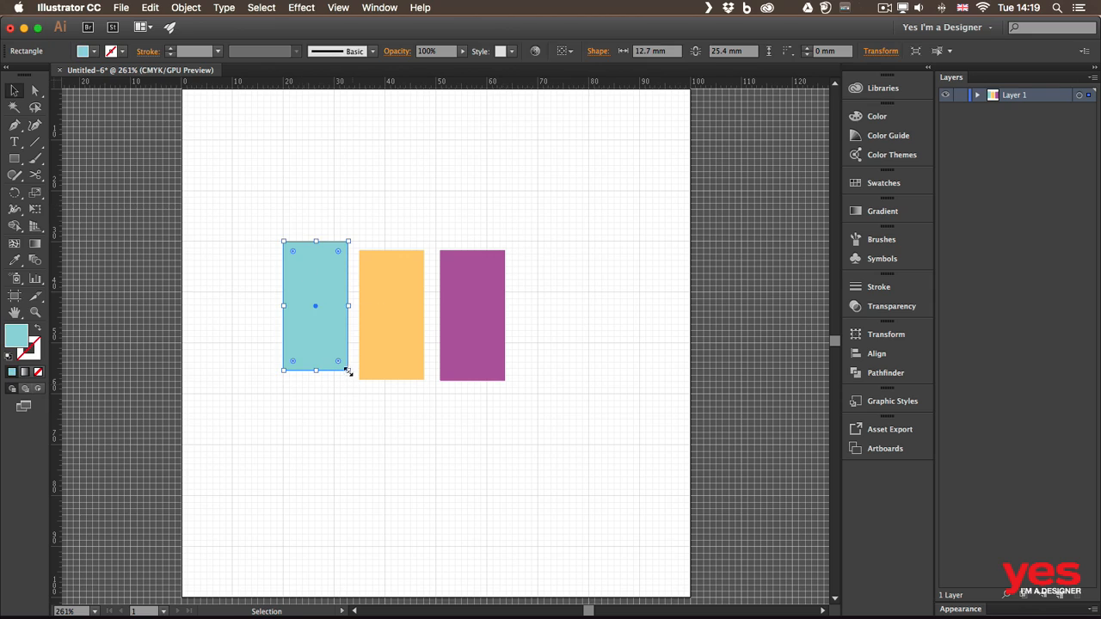
drag(349, 370, 331, 392)
drag(375, 268, 354, 261)
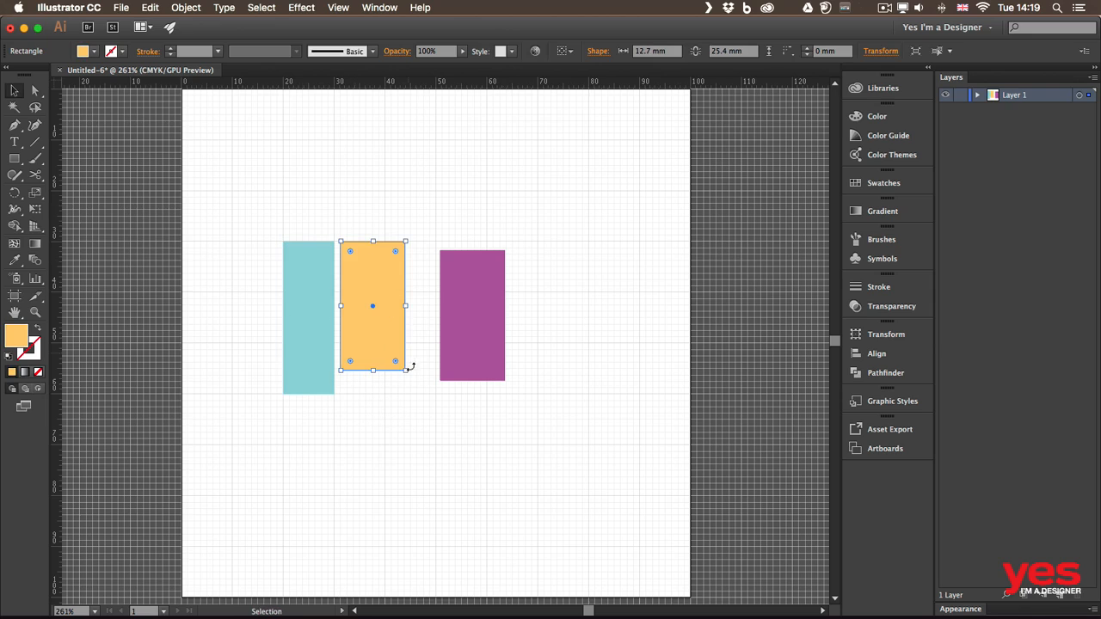
drag(405, 370, 384, 397)
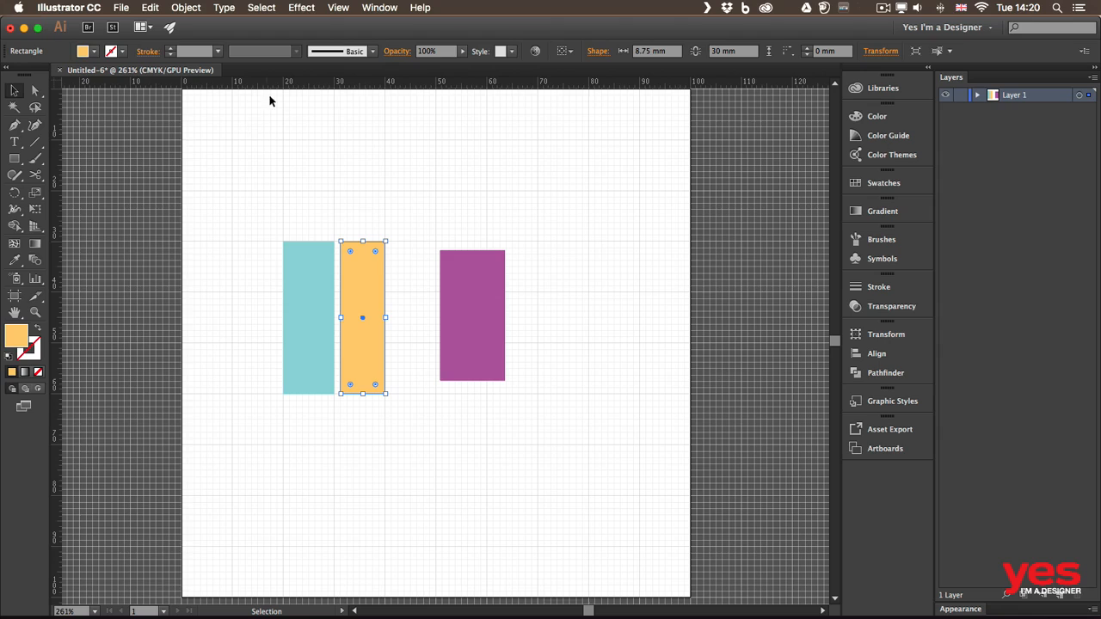
Step: Set the ruler units to inches and change to artboard rulers
right_click(315, 82)
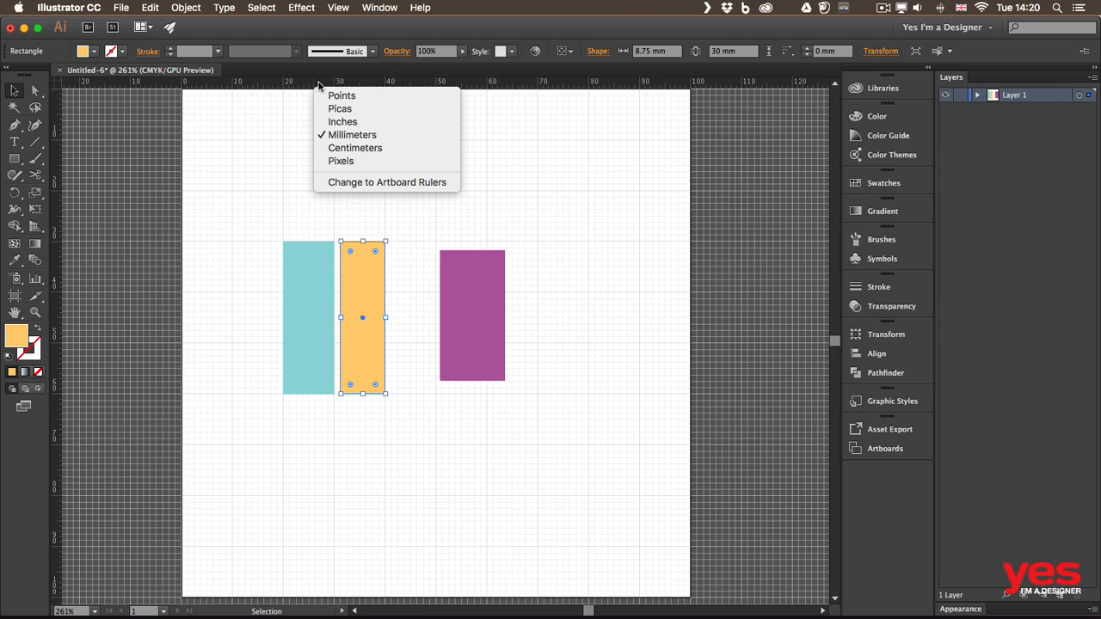
click(335, 124)
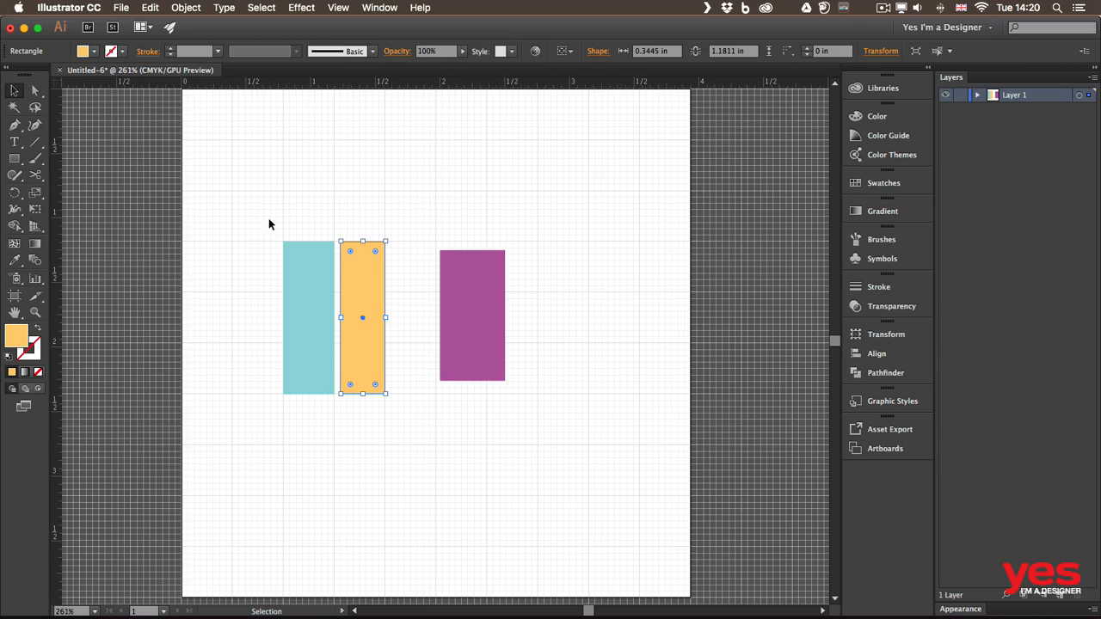
right_click(290, 84)
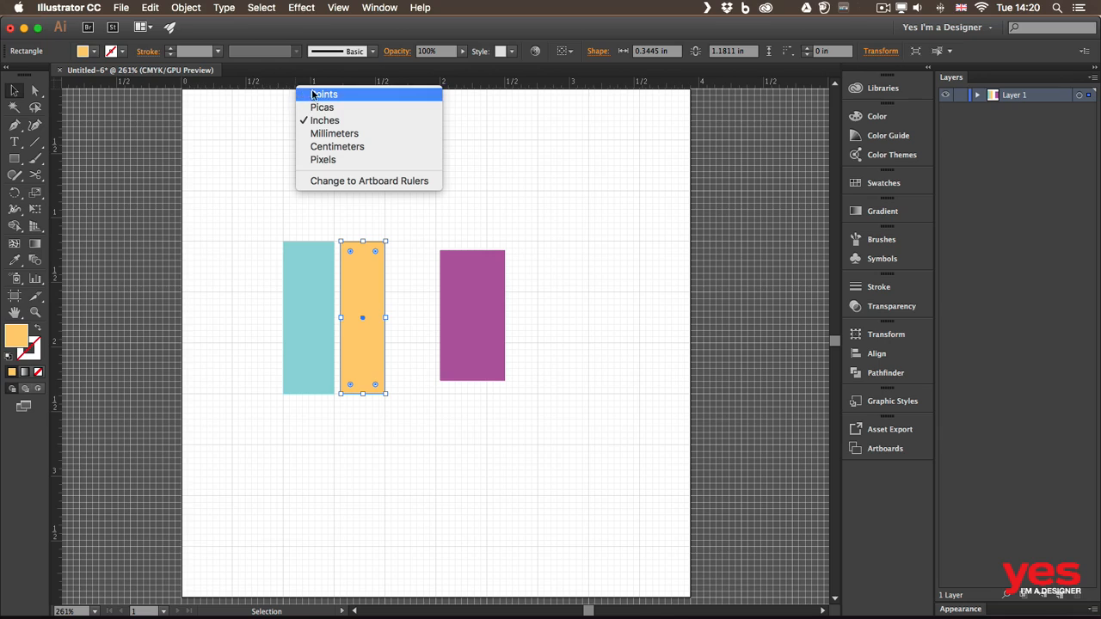
click(352, 183)
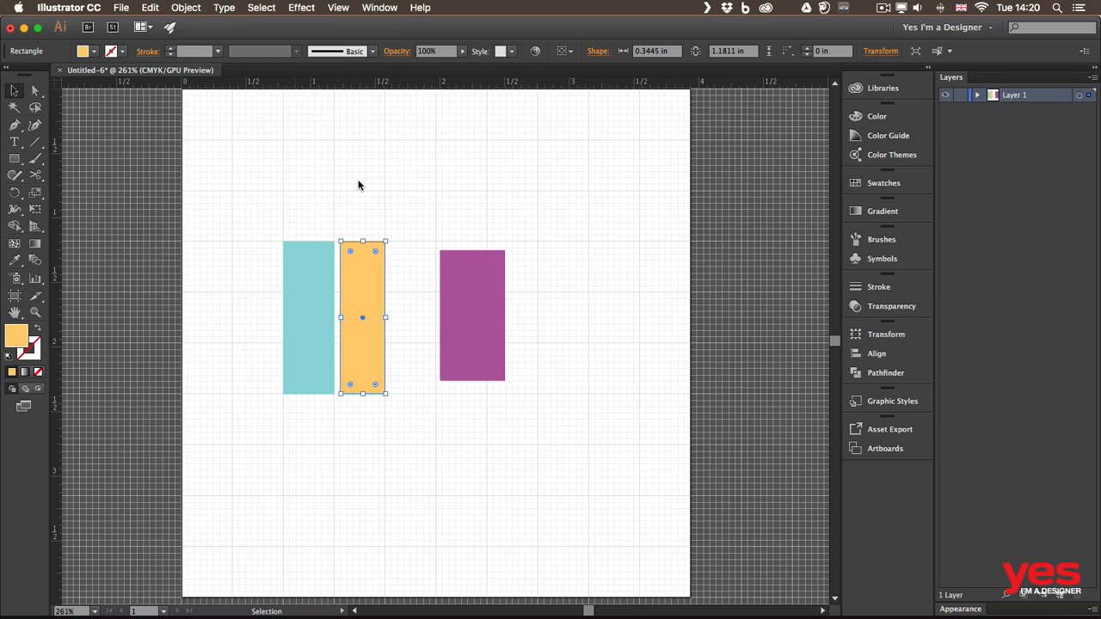
right_click(294, 86)
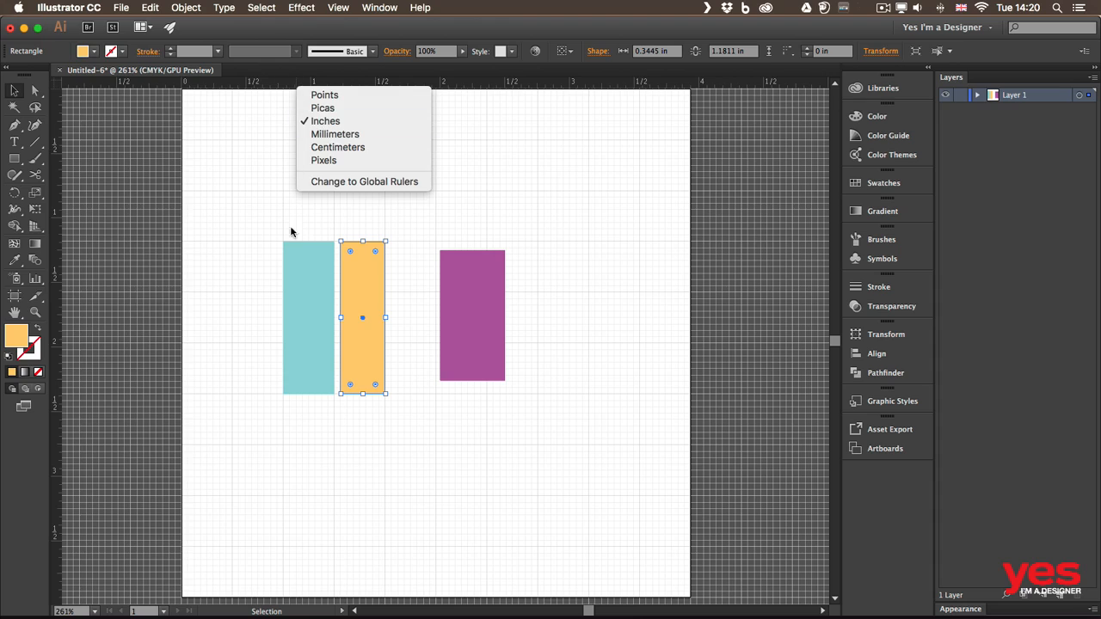
click(228, 188)
click(338, 7)
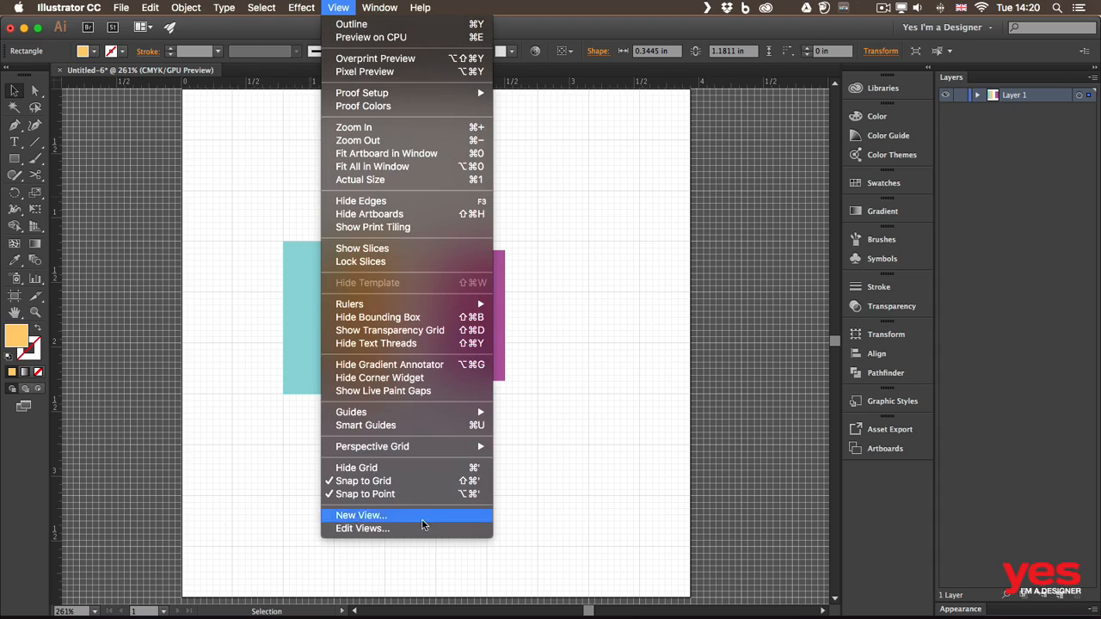
Step: Hide the grid, stretch the orange bar to 1.3287 in tall, and disable Snap to Grid
click(427, 470)
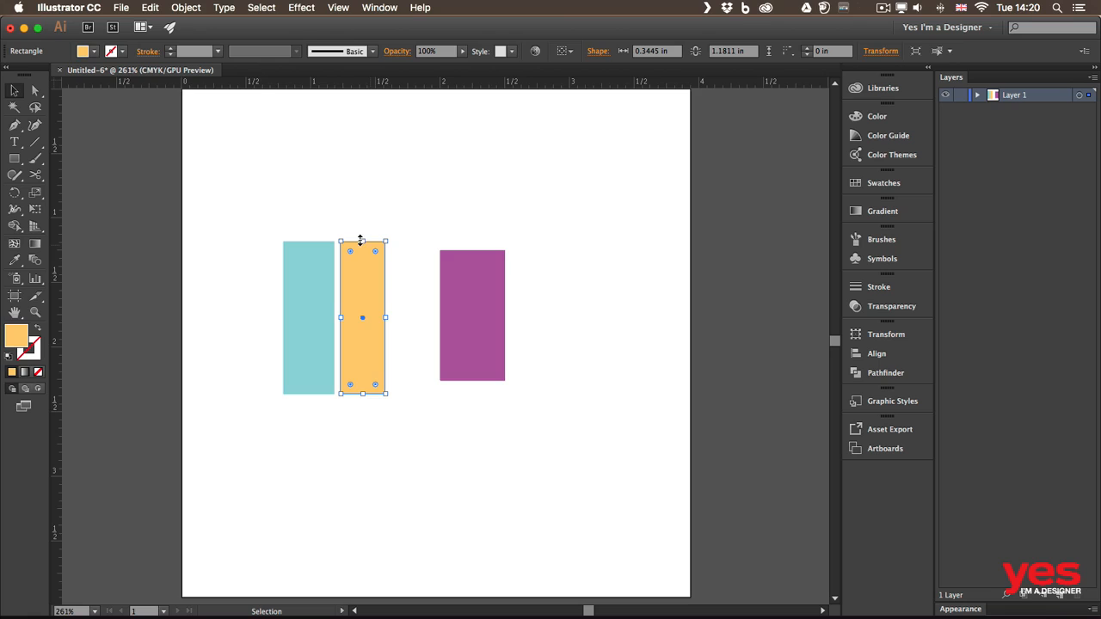
drag(361, 242, 363, 221)
click(326, 6)
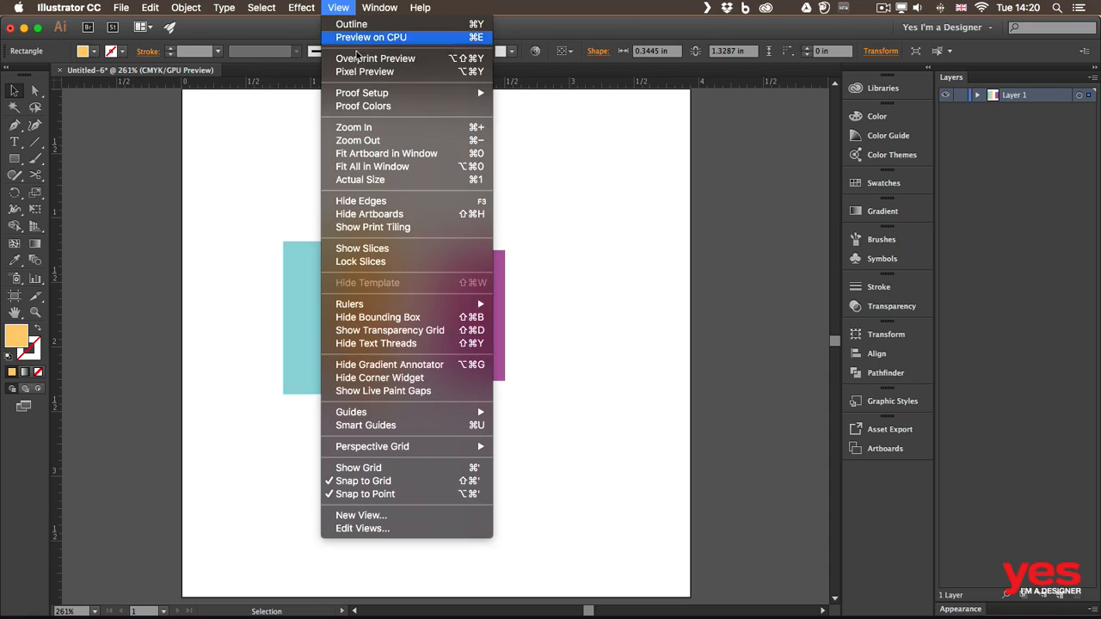
click(407, 488)
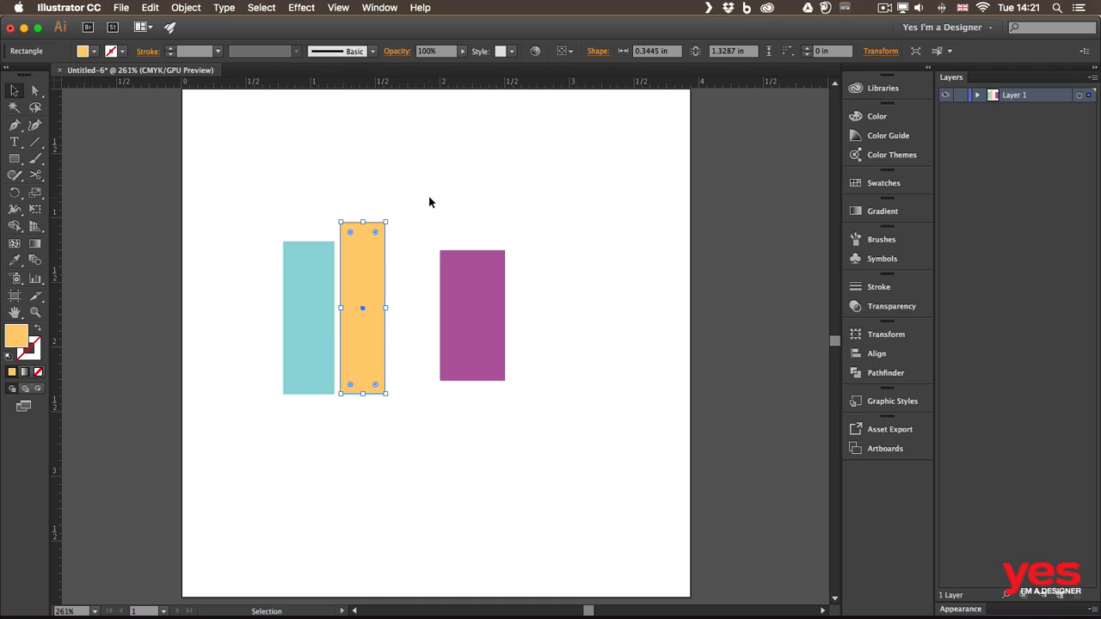
Step: Narrow the first artboard from its right edge and draw a 1.97 × 3.92 in artboard beside it
key(super+minus)
key(space)
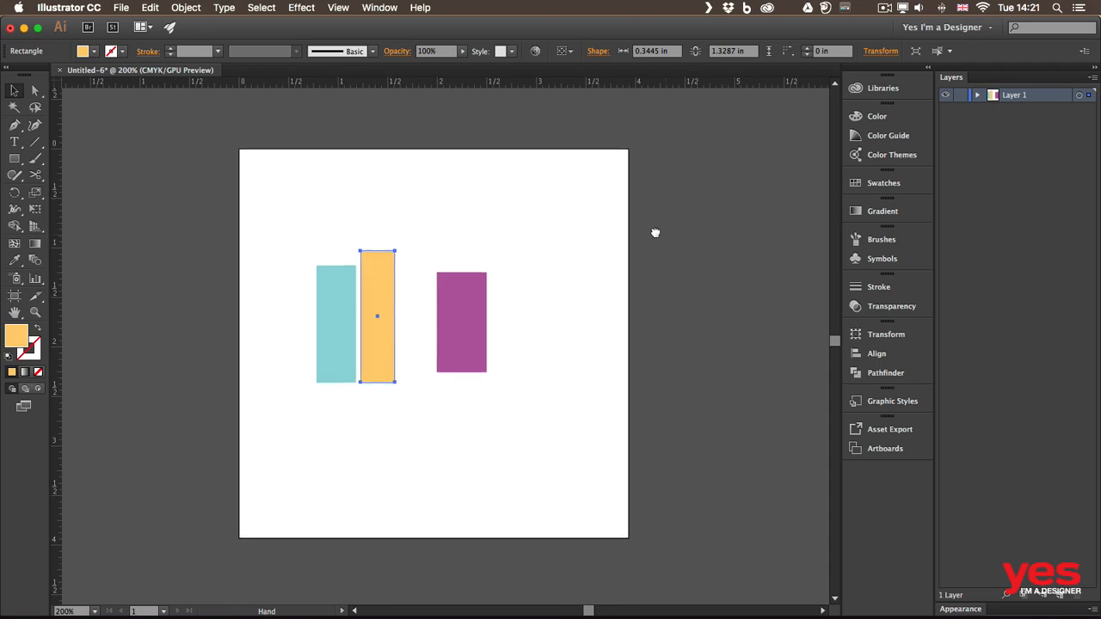
drag(654, 232, 610, 219)
key(shift+o)
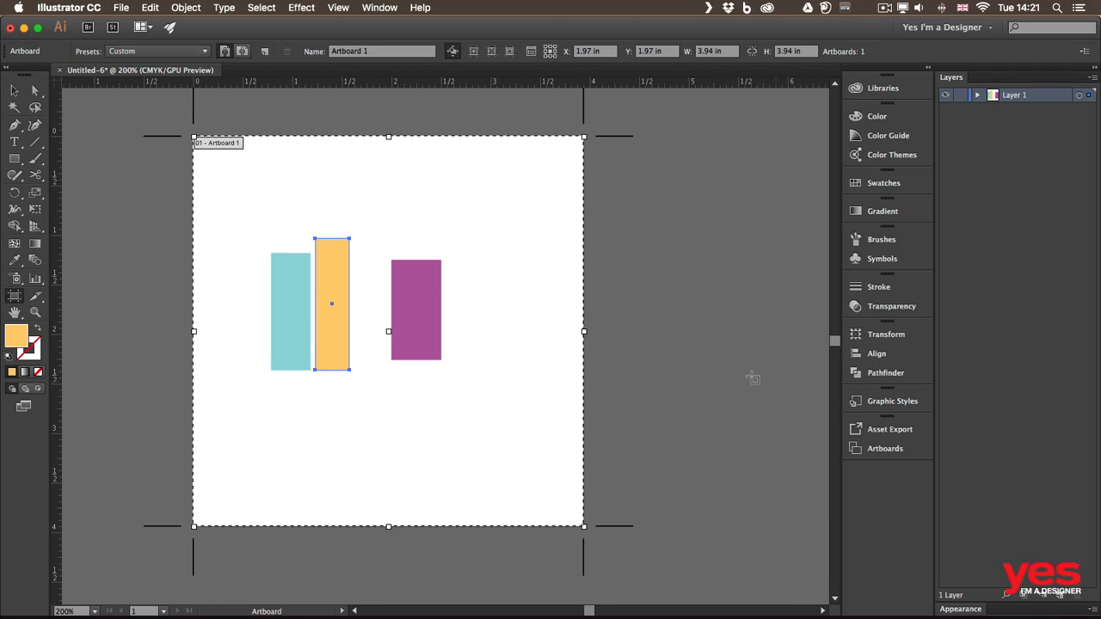
drag(584, 331, 471, 314)
drag(535, 136, 731, 526)
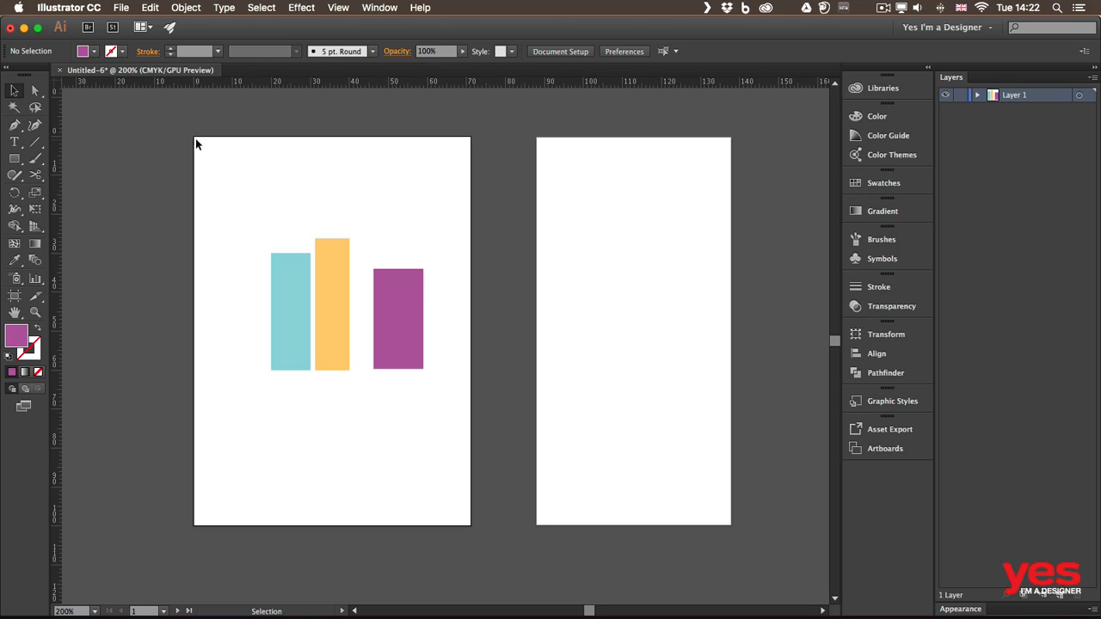
Step: Move the purple bar onto the second artboard and keep it selected
click(644, 175)
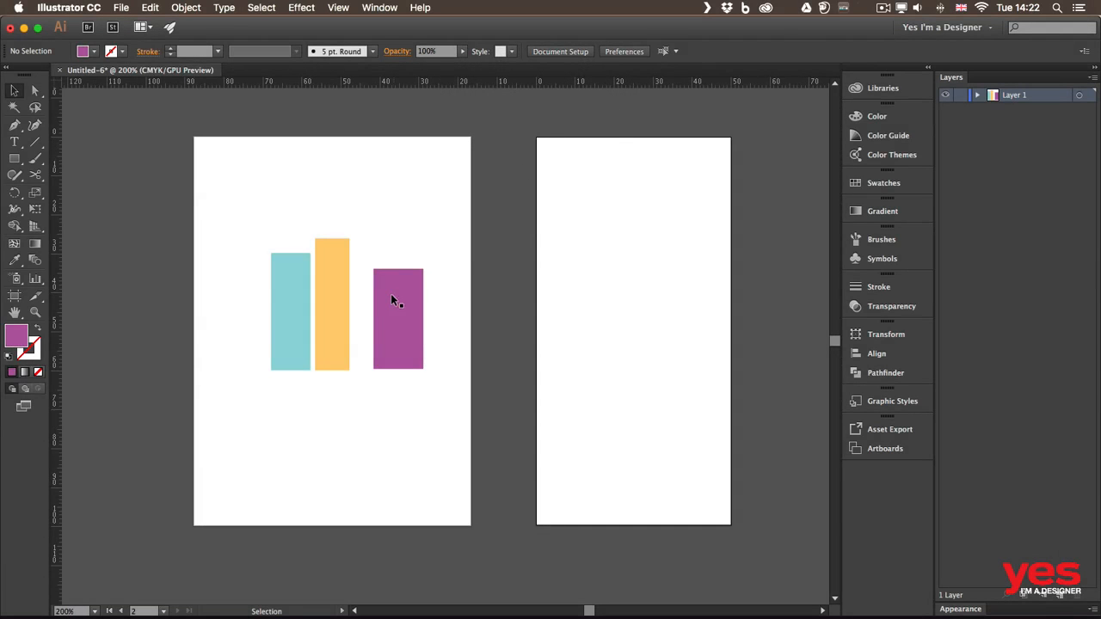
drag(392, 299, 610, 268)
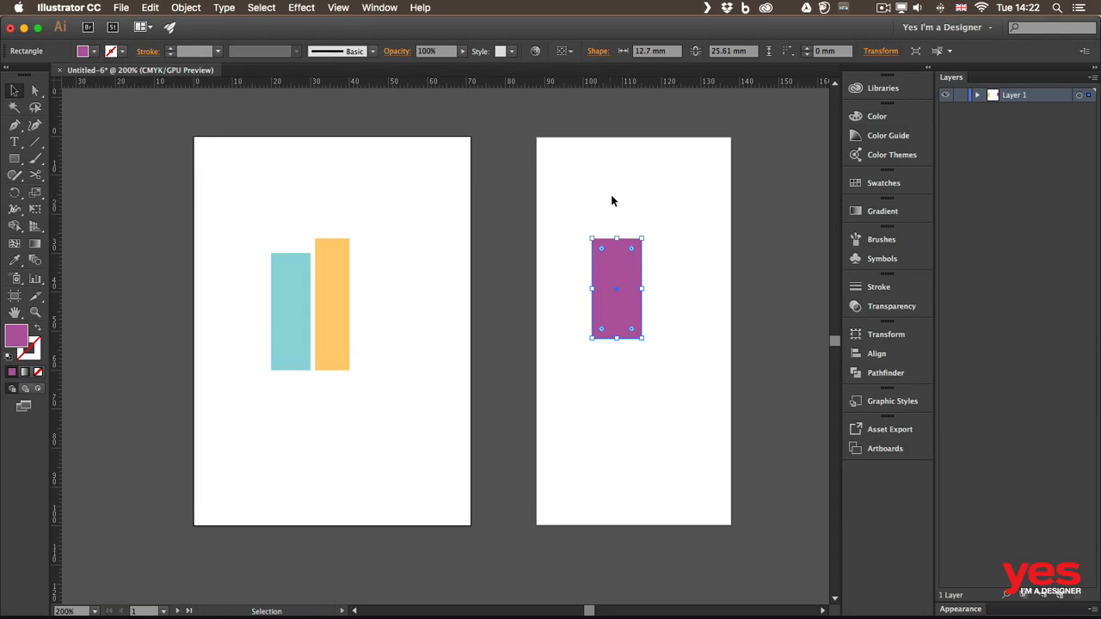
click(611, 200)
click(612, 265)
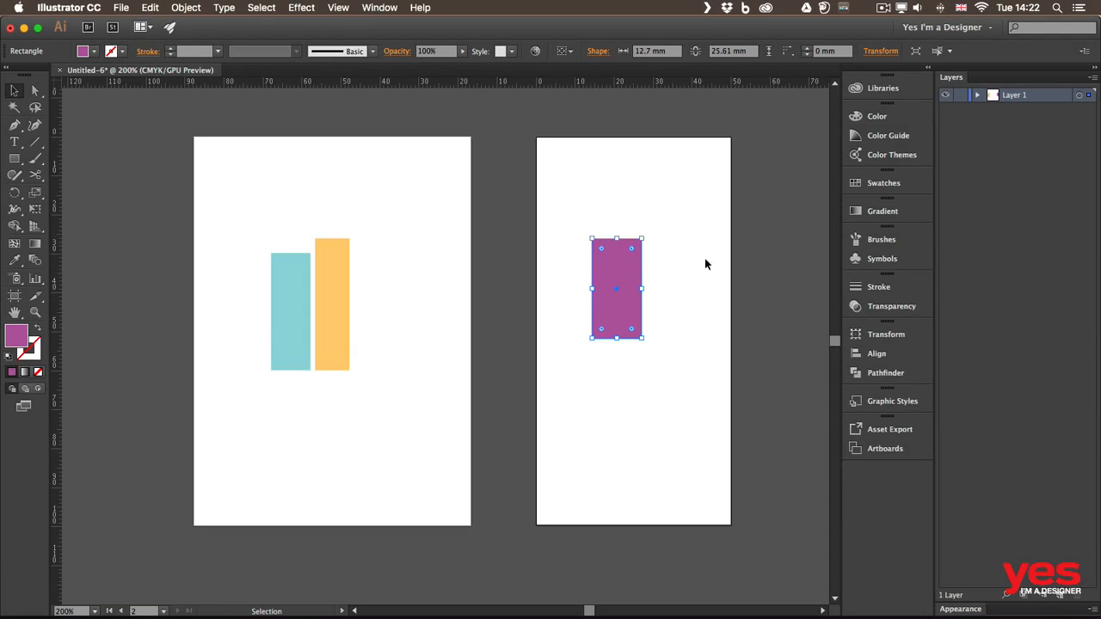
Step: In Transform, use the top-left reference point and set the purple bar's X and Y to 0 mm
click(872, 334)
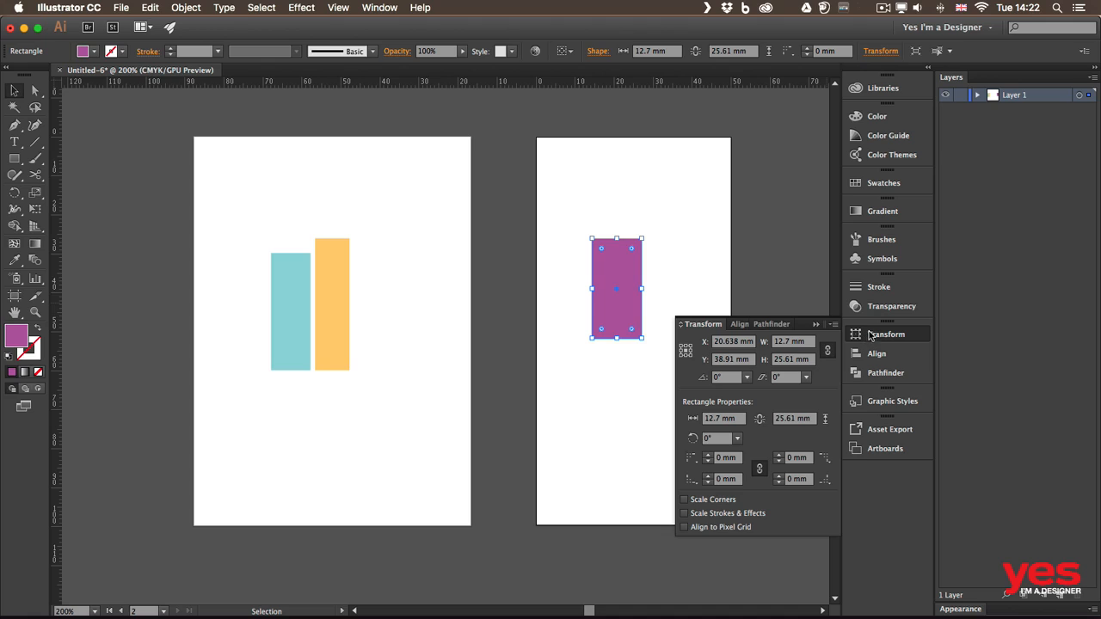
click(752, 341)
text(0)
key(Return)
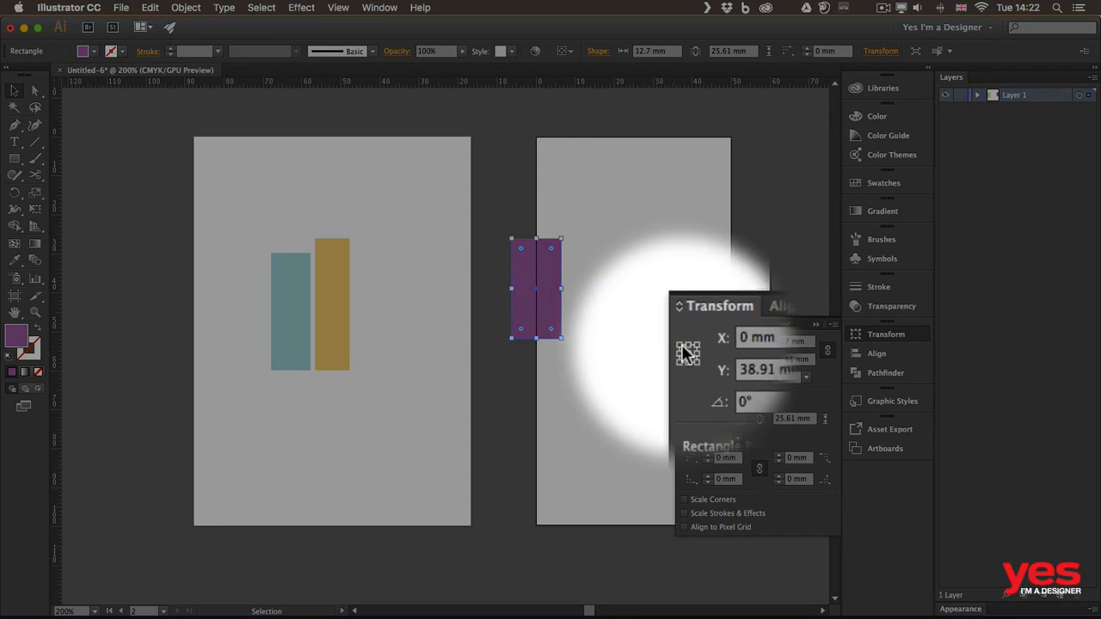
click(687, 353)
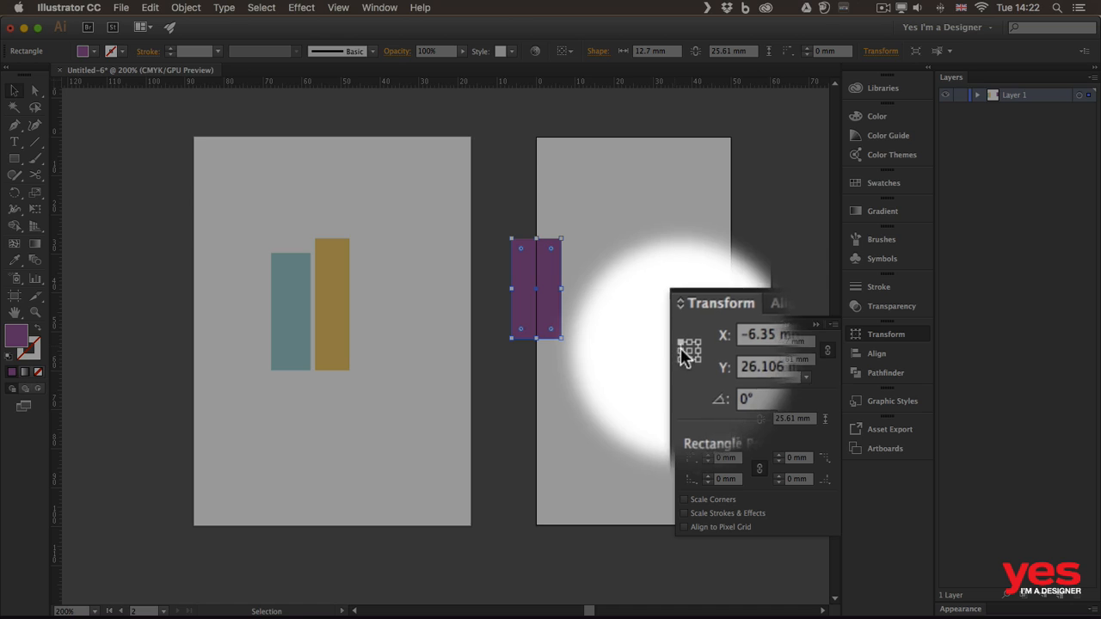
click(743, 340)
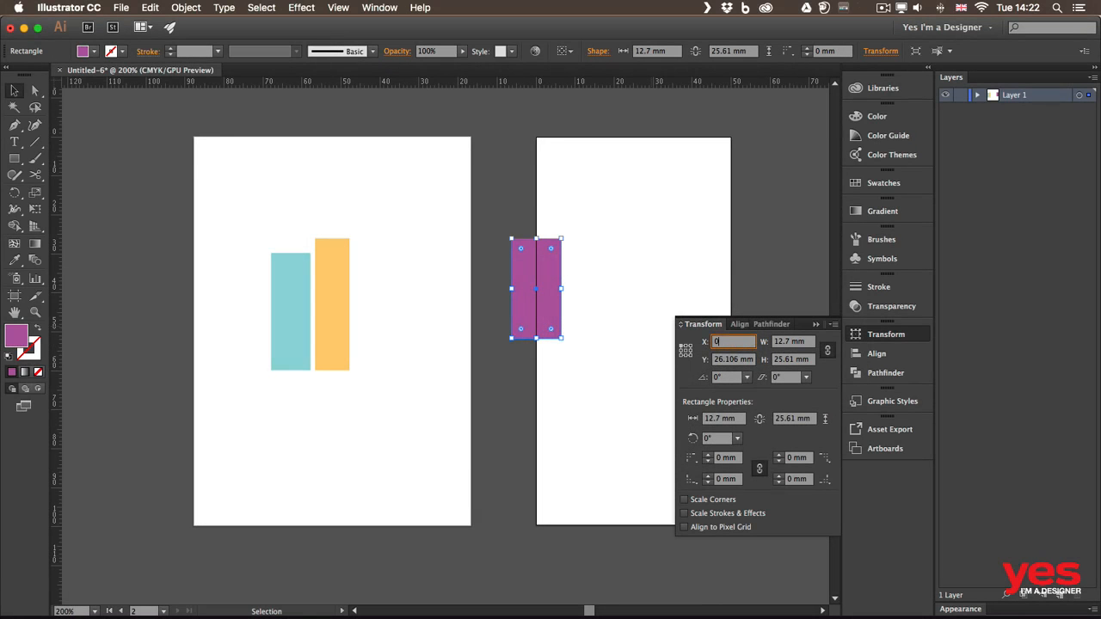
text(0)
key(Return)
click(745, 359)
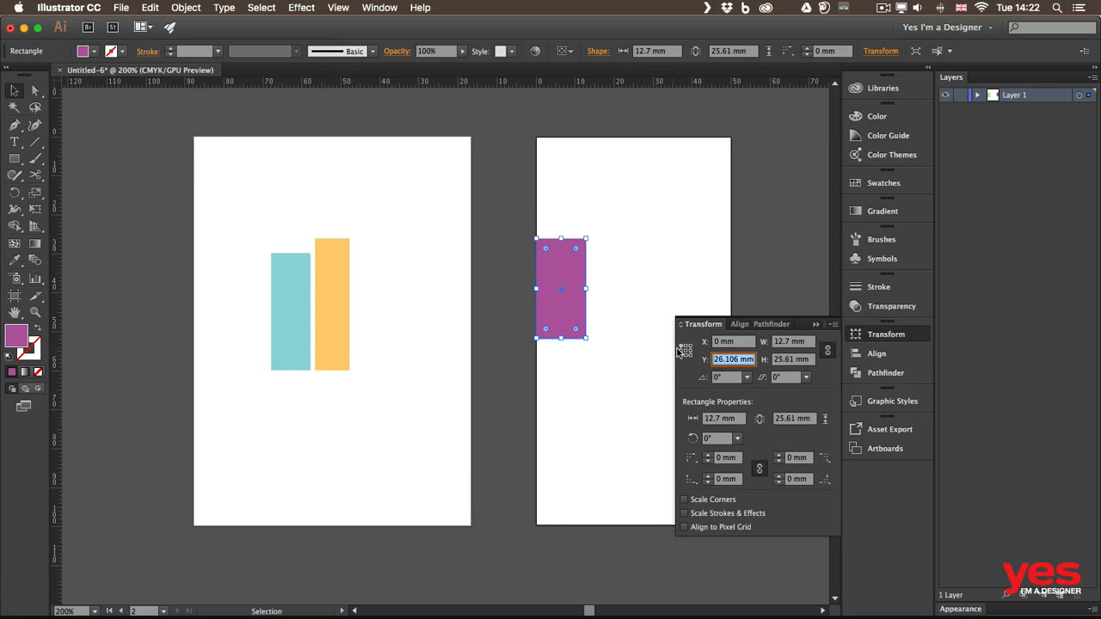
text(0)
key(Return)
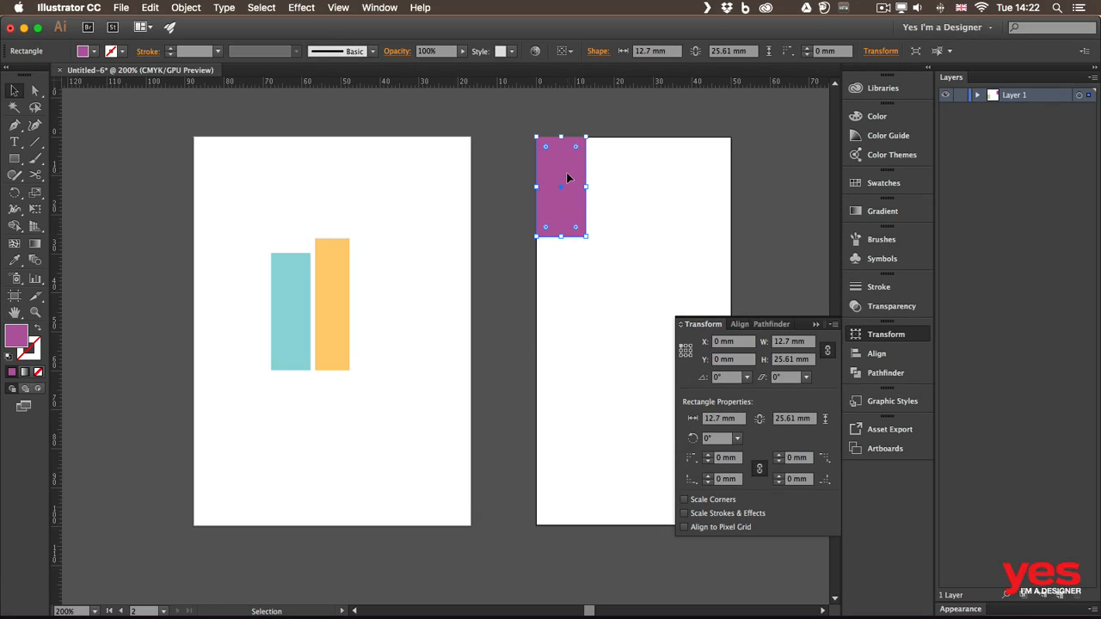
Step: Change to global rulers and set the purple bar's X and Y to 0 mm
right_click(457, 84)
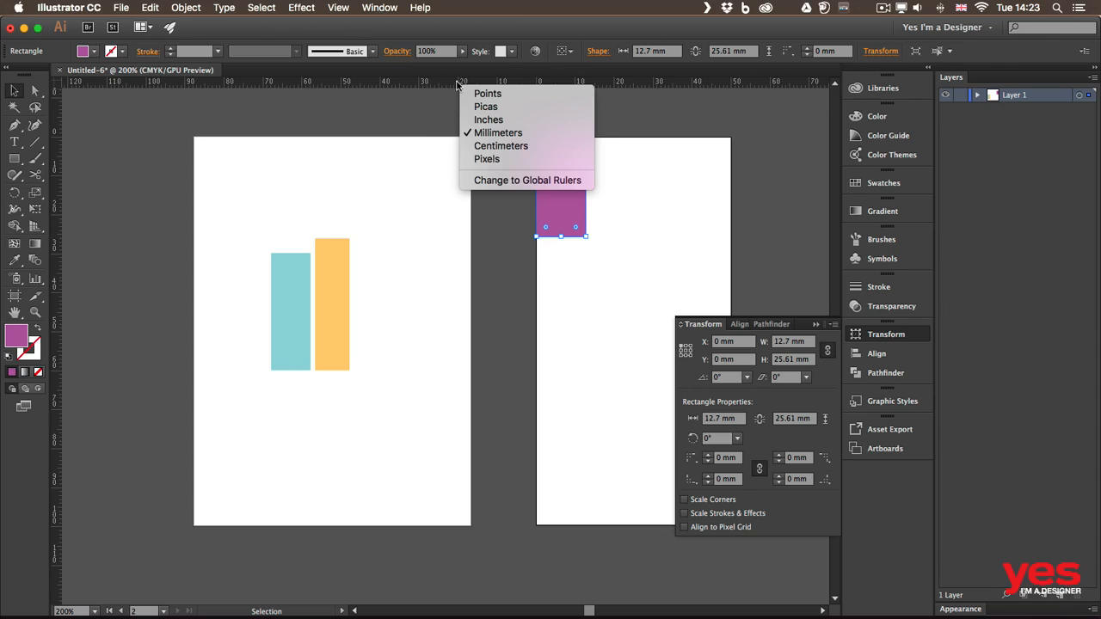
click(521, 181)
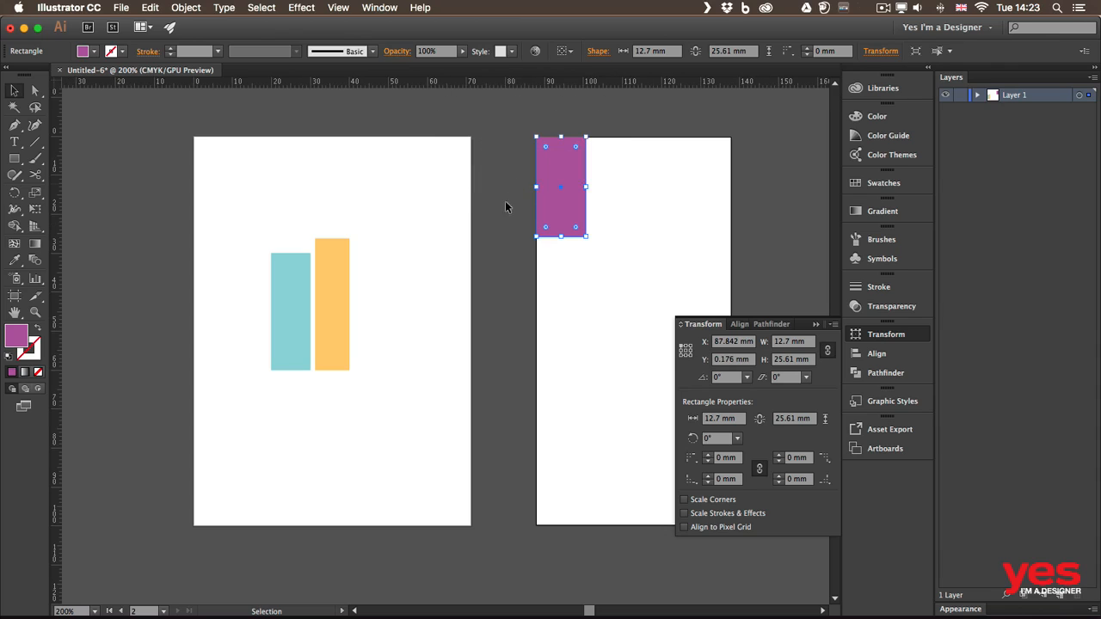
click(730, 342)
text(0)
key(Return)
click(732, 359)
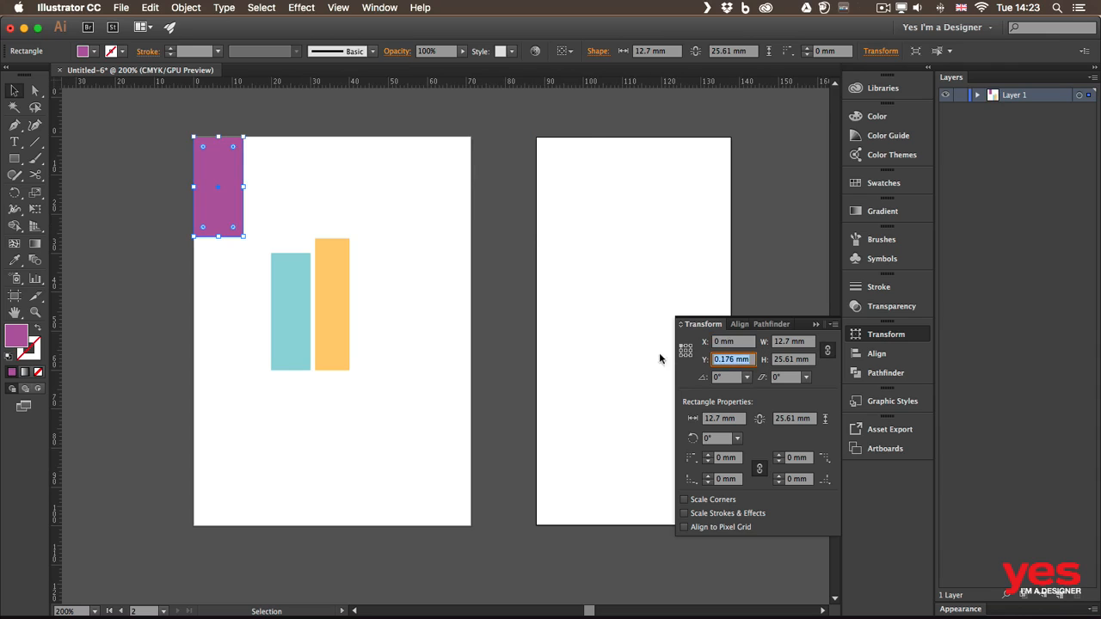
text(0)
key(Return)
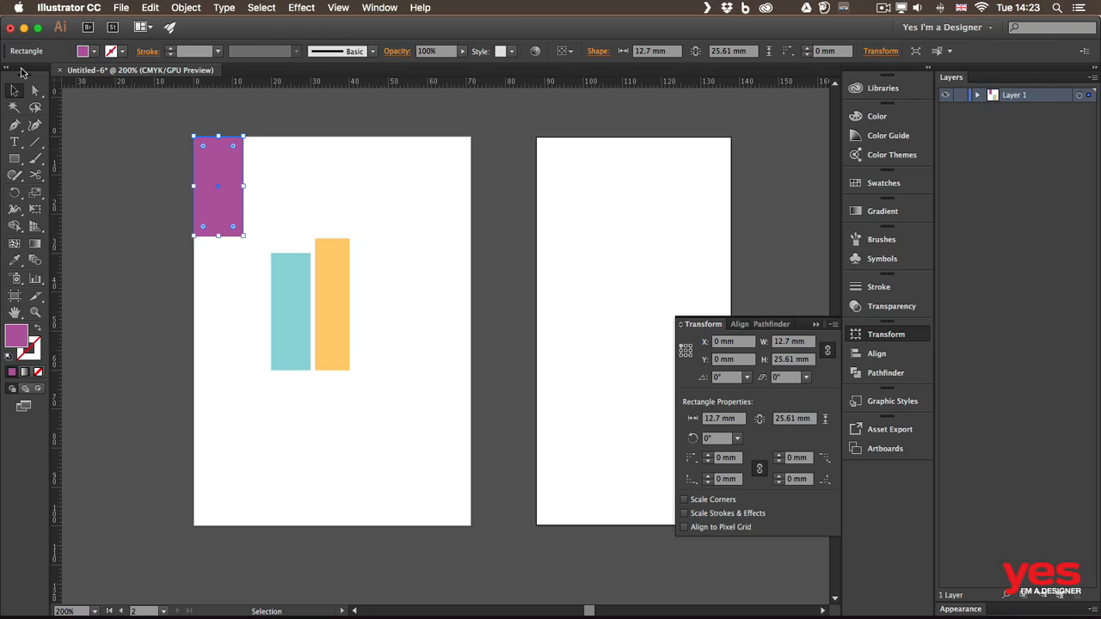
Step: Drag the ruler origin to the teal bar's lower-left corner and set the purple bar to X 0, Y 0
drag(57, 84, 273, 373)
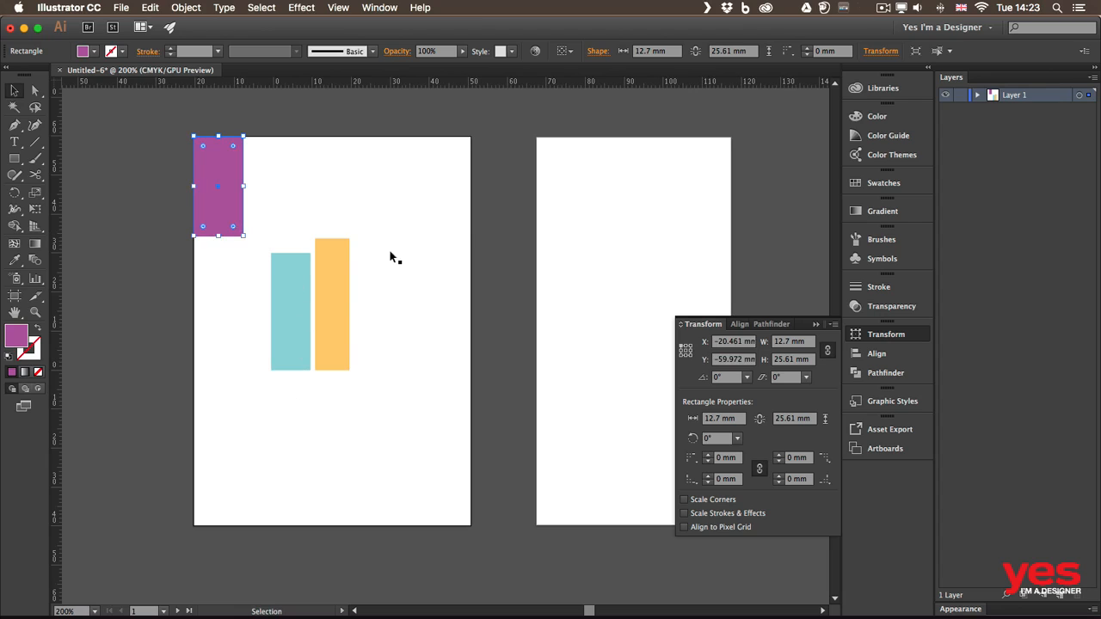
click(731, 343)
text(0)
key(Tab)
text(0)
key(Return)
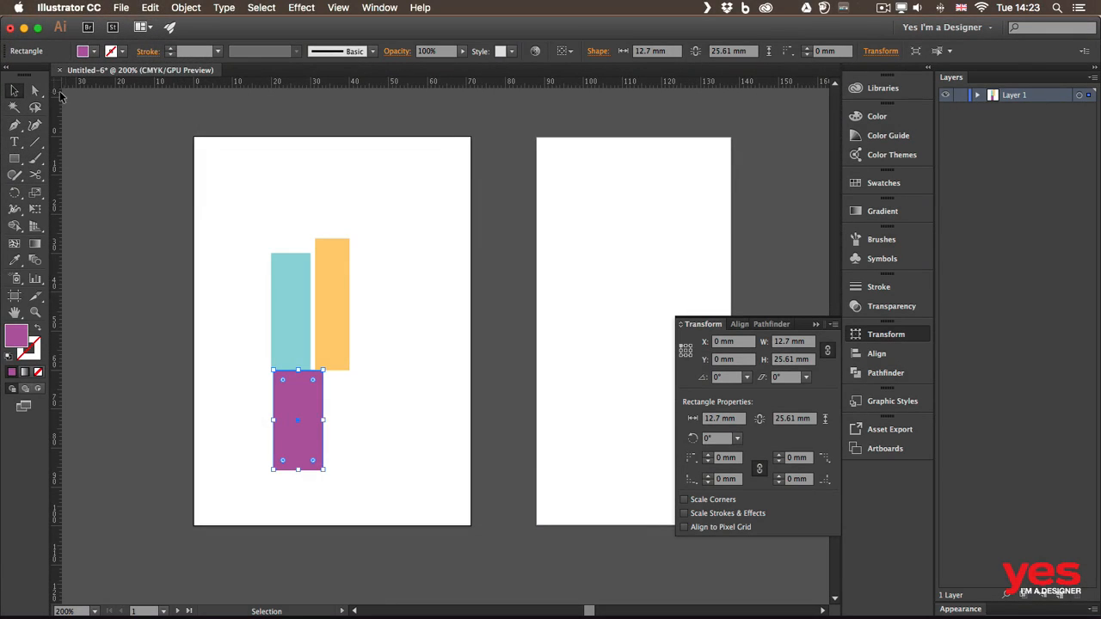
Step: Change back to artboard rulers and deselect the purple bar
right_click(290, 83)
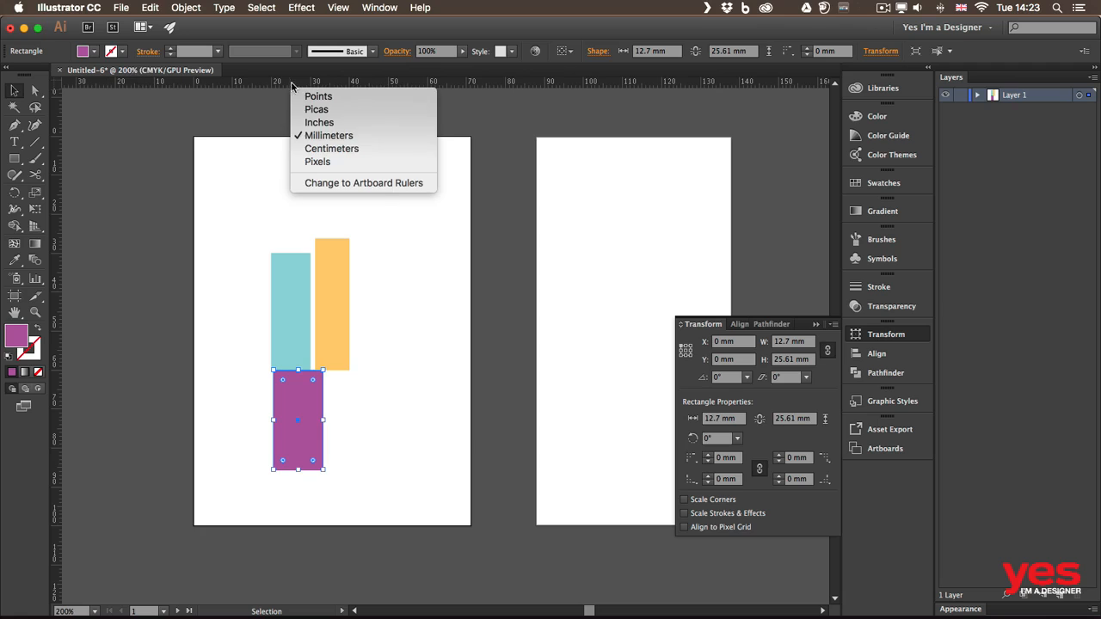
click(388, 183)
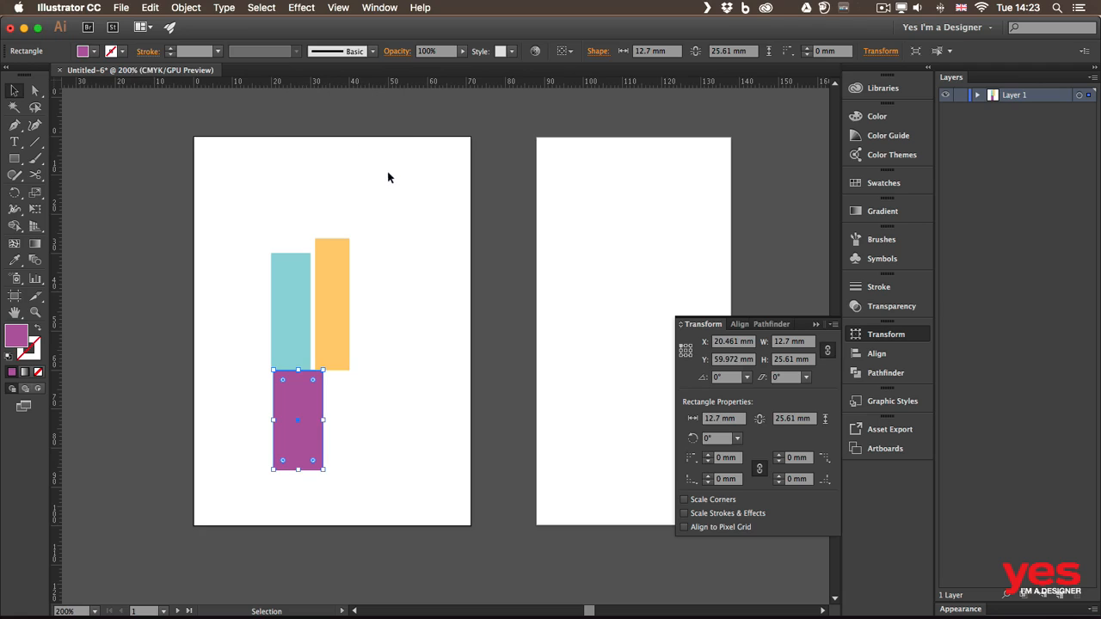
click(556, 149)
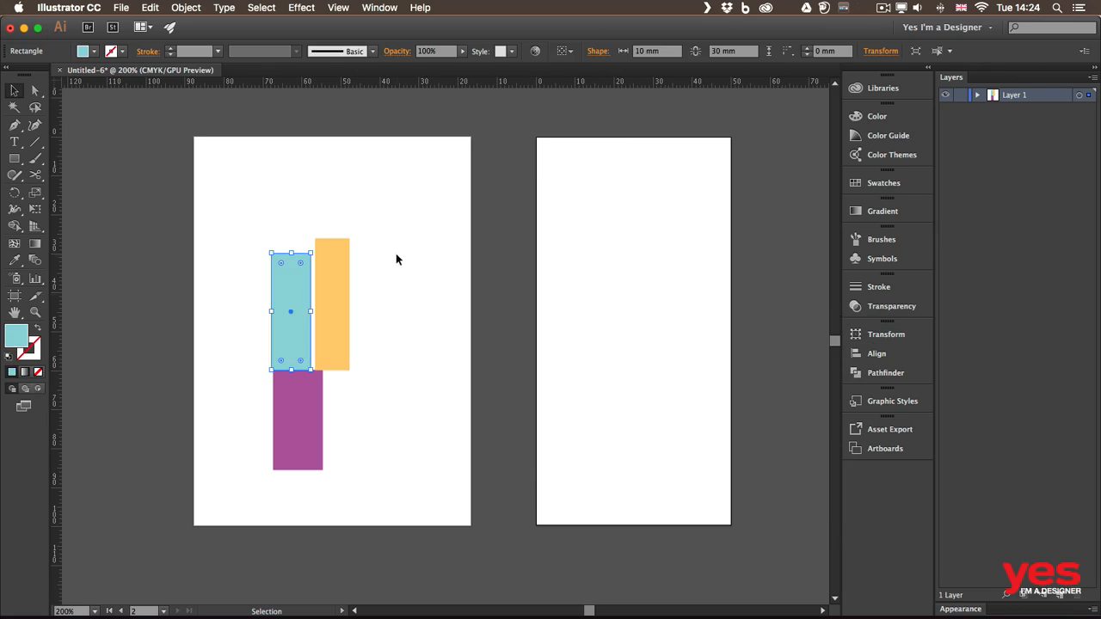
Step: Move the purple bar beside the orange bar and nudge the teal and purple bars into line
click(353, 323)
drag(289, 414, 371, 308)
drag(278, 314, 277, 301)
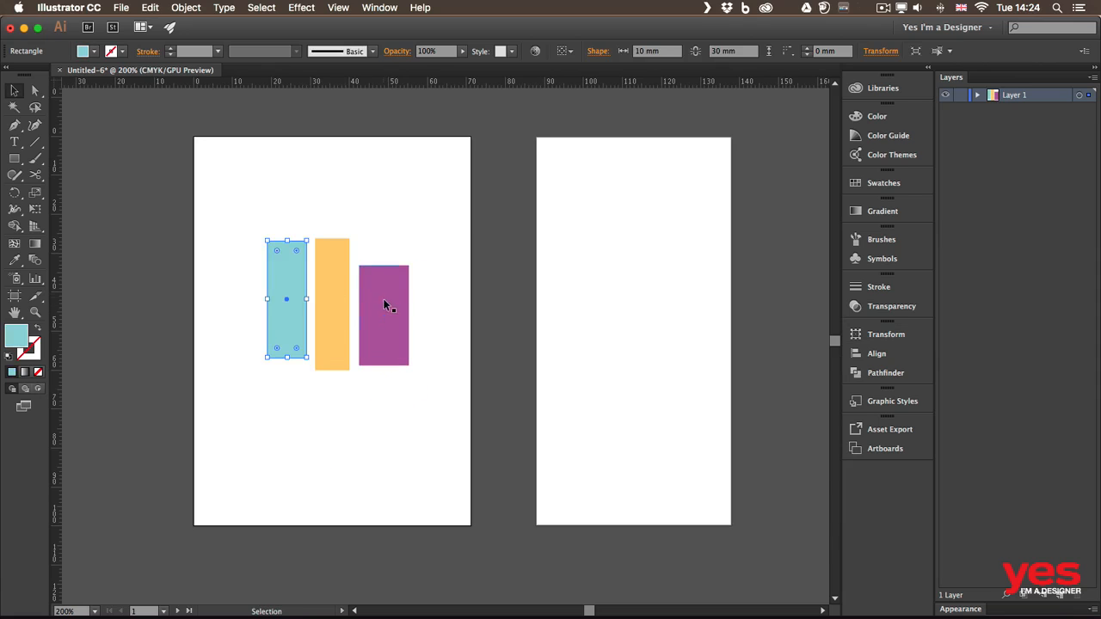
drag(386, 304, 381, 292)
click(403, 226)
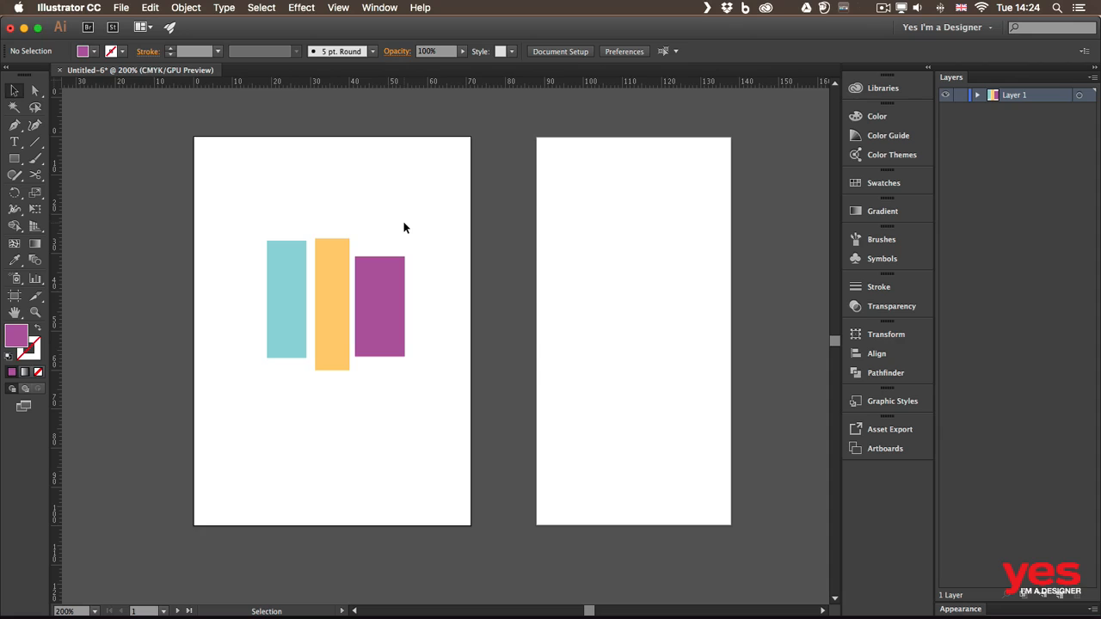